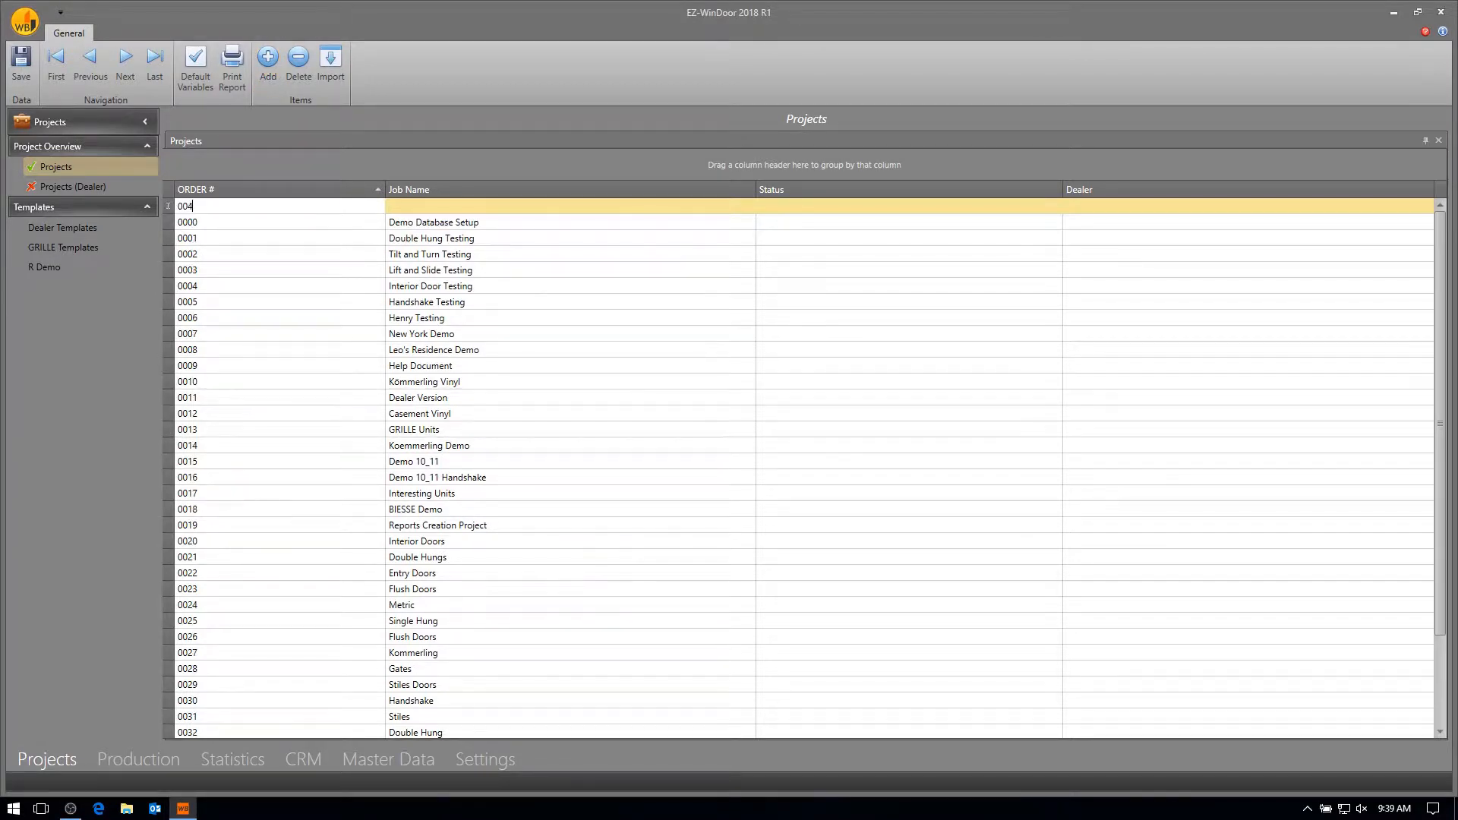
# - Create a project with order number 0040 named Lift and Slide Models and open its units list
pyautogui.press('Tab')
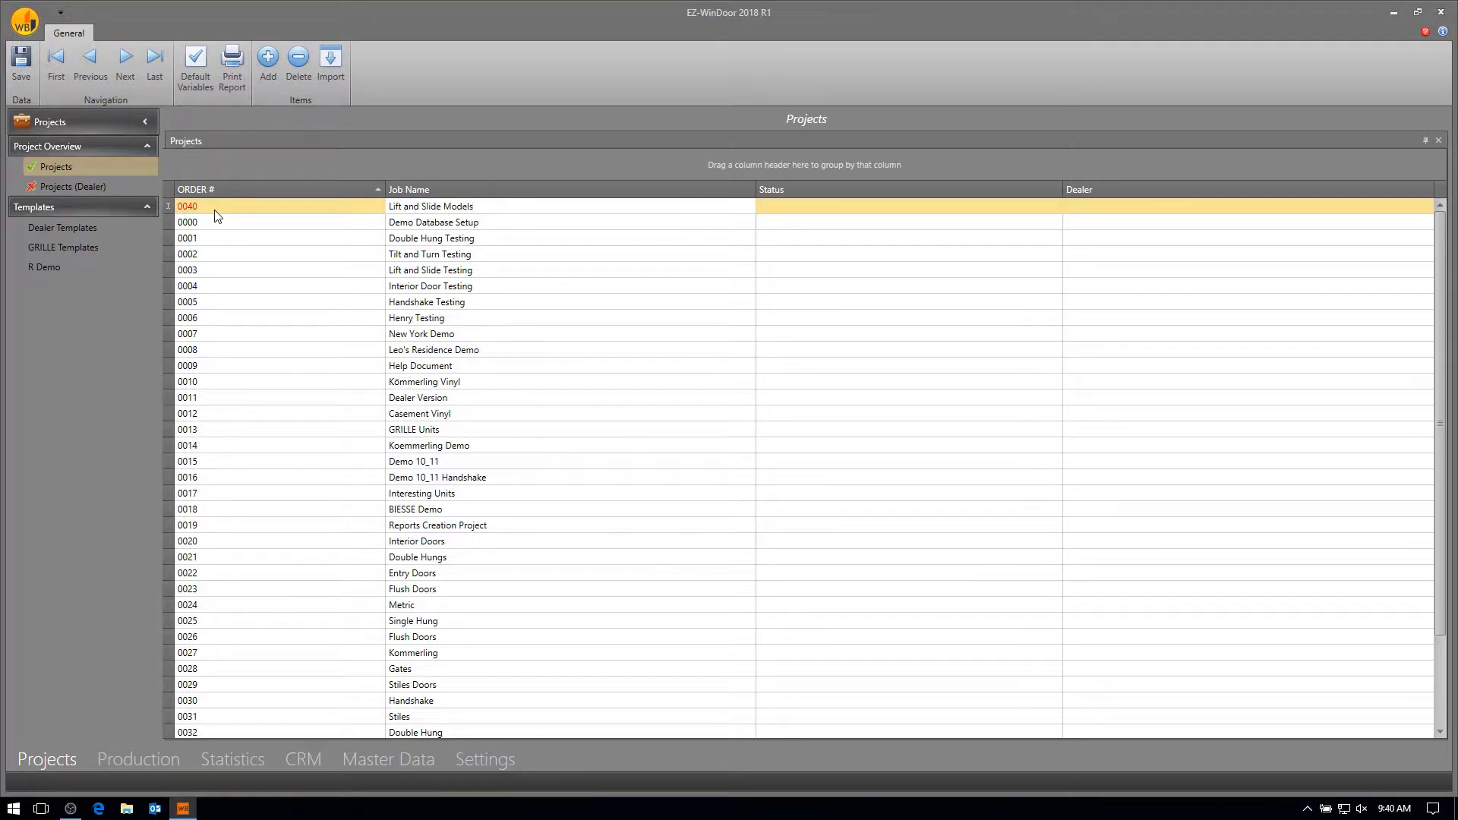
pyautogui.press('Return')
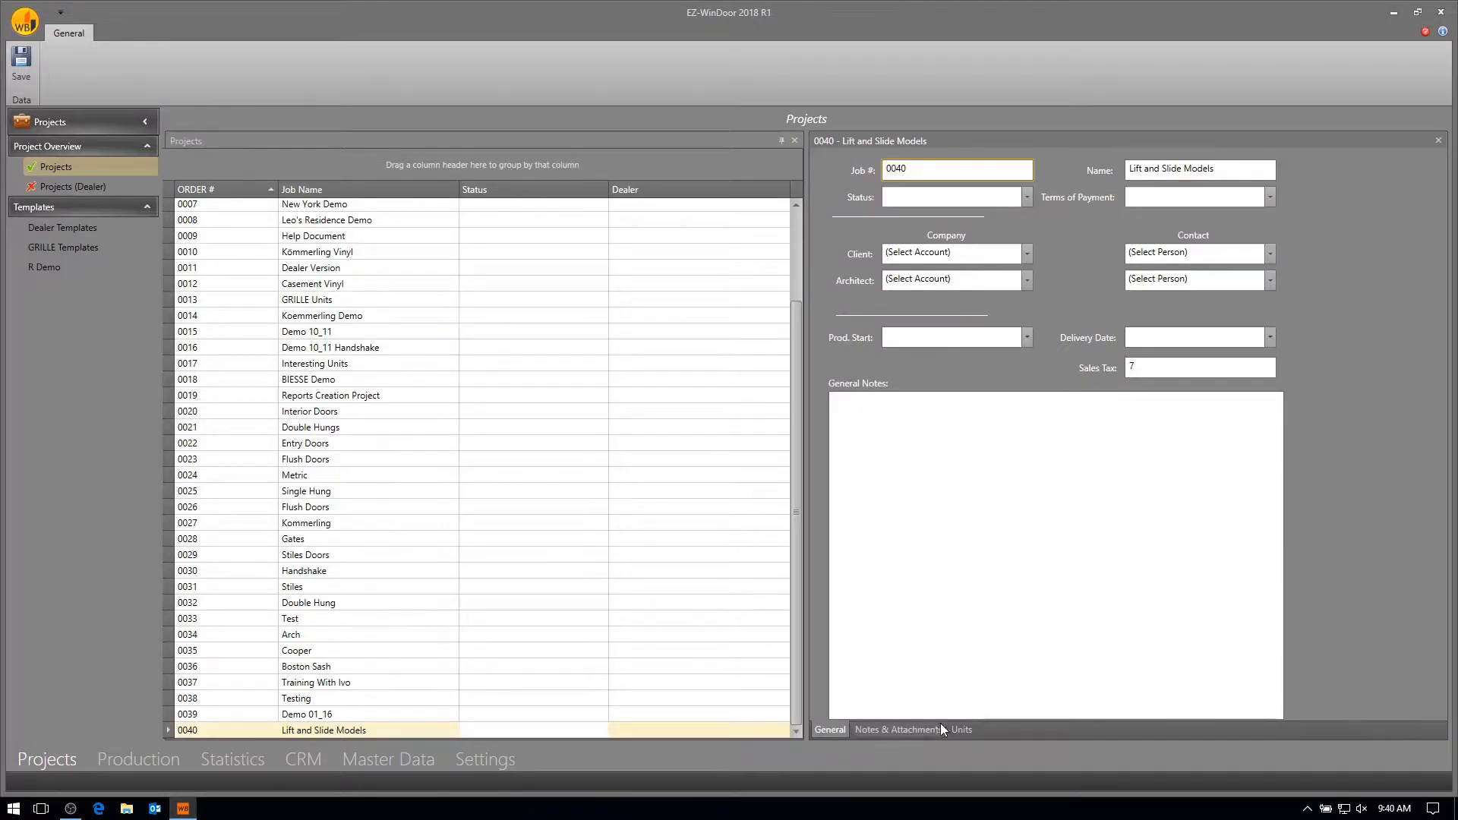
pyautogui.click(958, 729)
# - Add the XO unit from the R Demo templates to the project
pyautogui.click(361, 67)
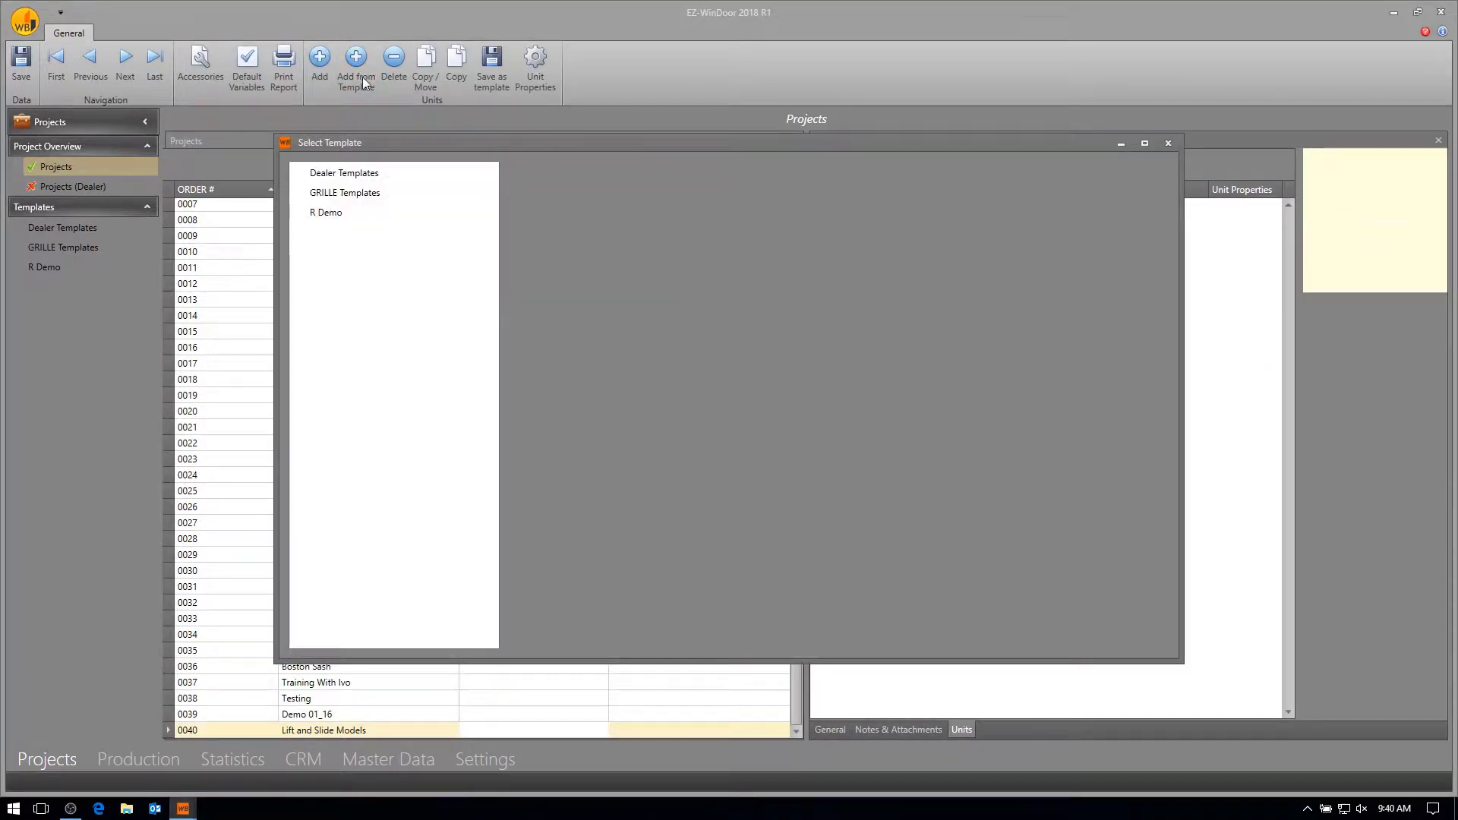
pyautogui.click(343, 213)
pyautogui.click(542, 221)
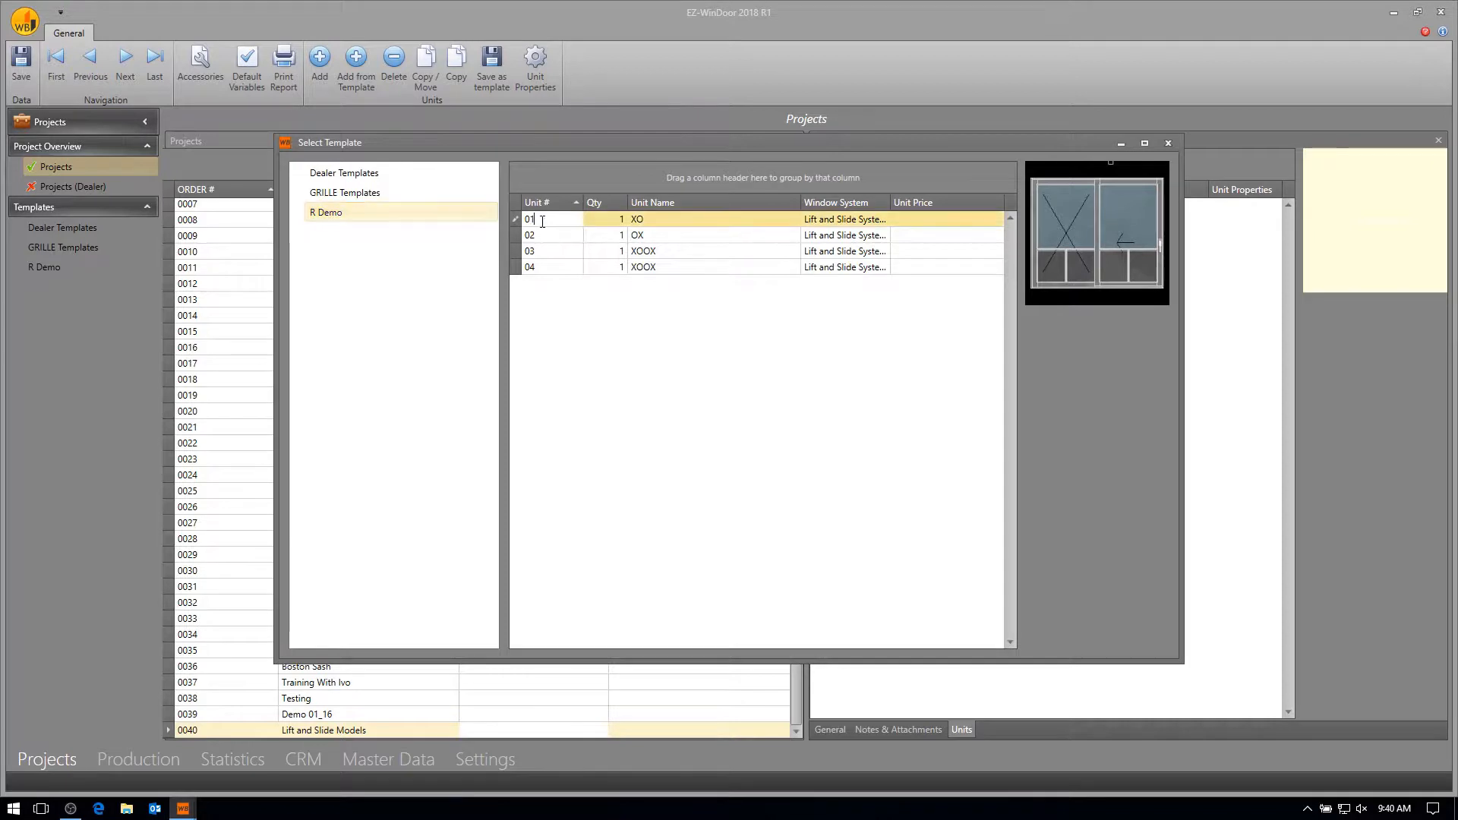
pyautogui.doubleClick(542, 220)
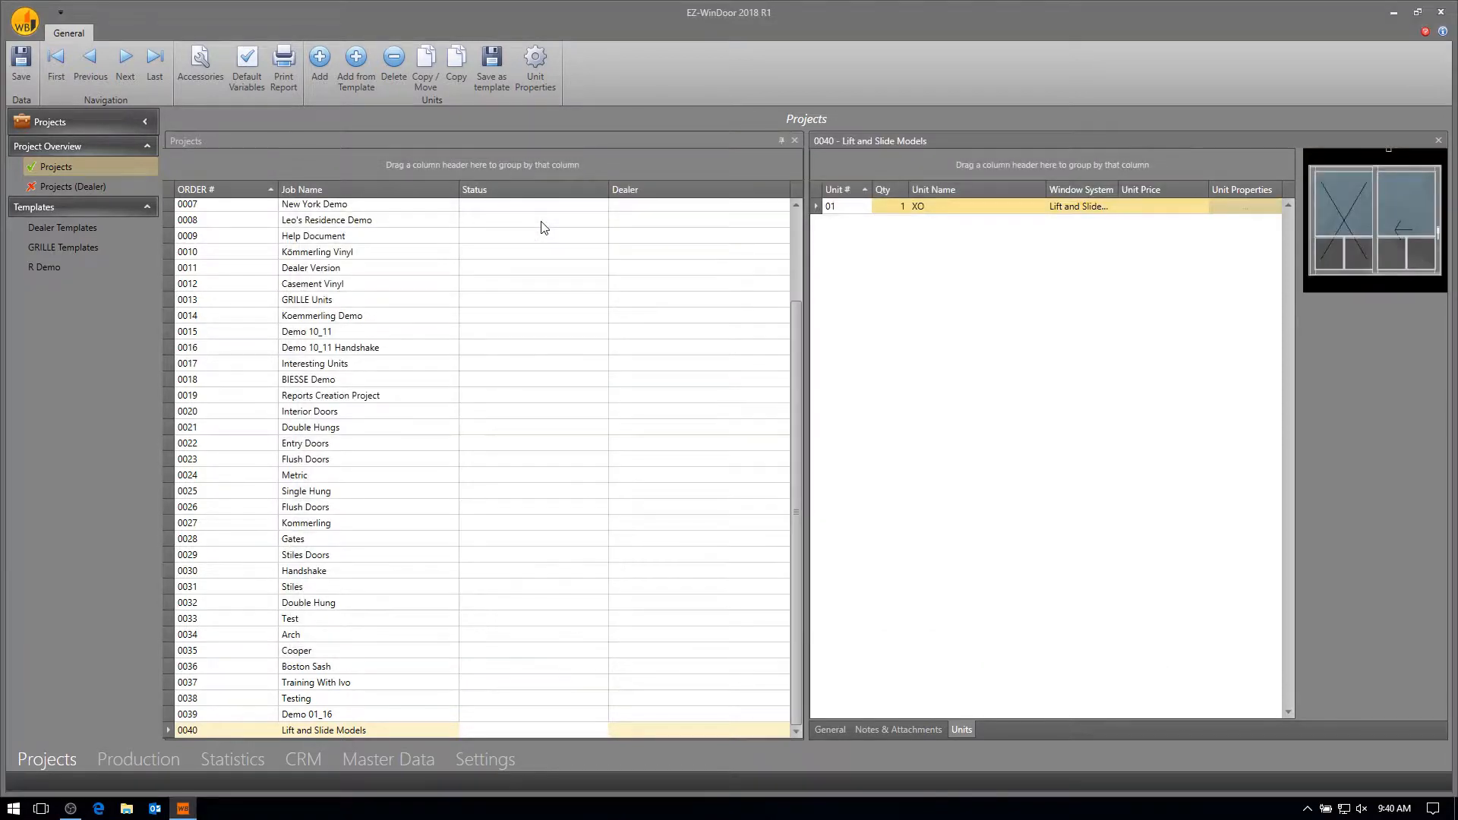
# - Open the XO unit and resize it to a width of 2500 and a height of 2000
pyautogui.doubleClick(854, 207)
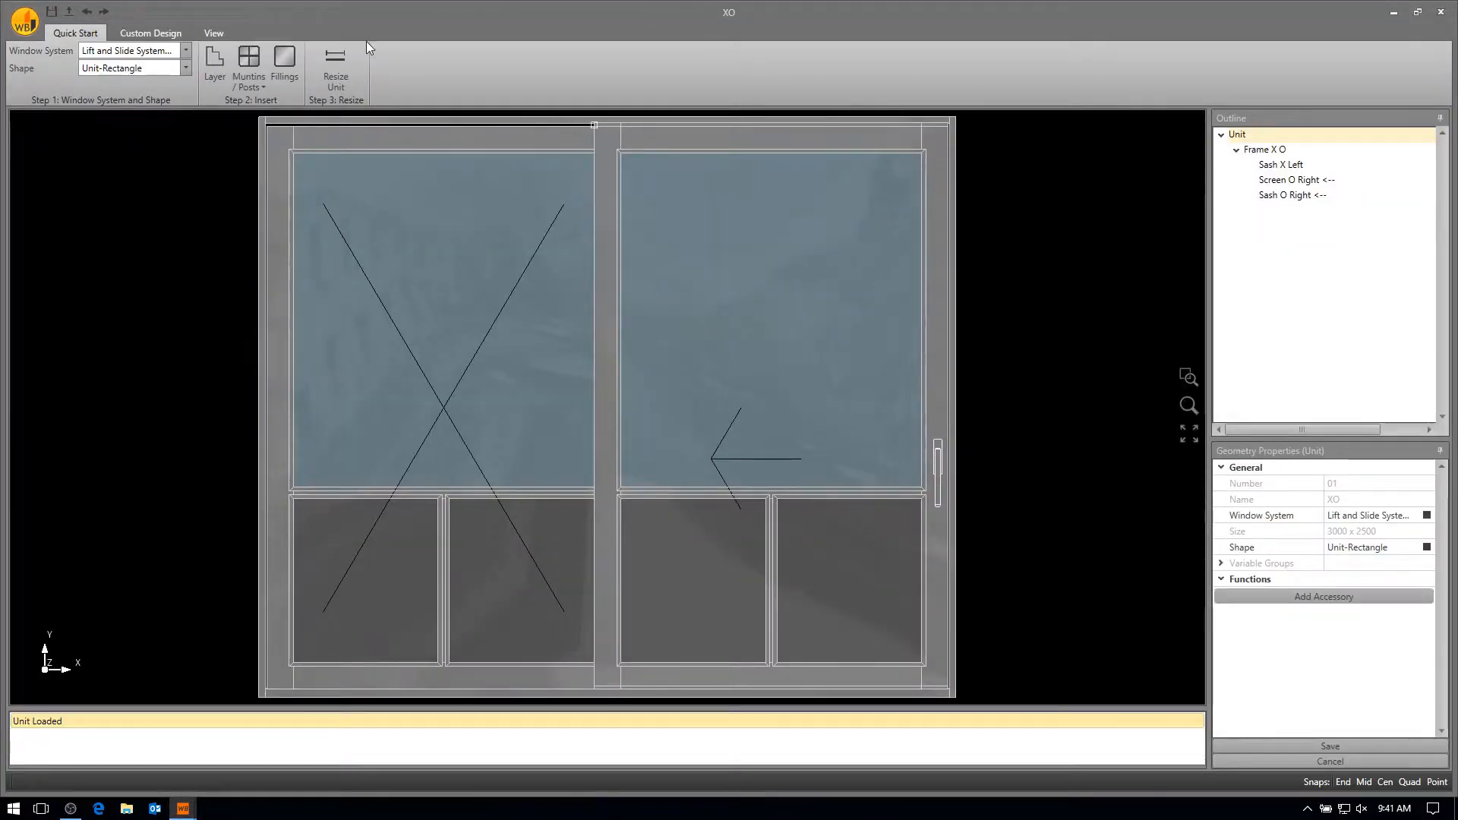
pyautogui.click(328, 66)
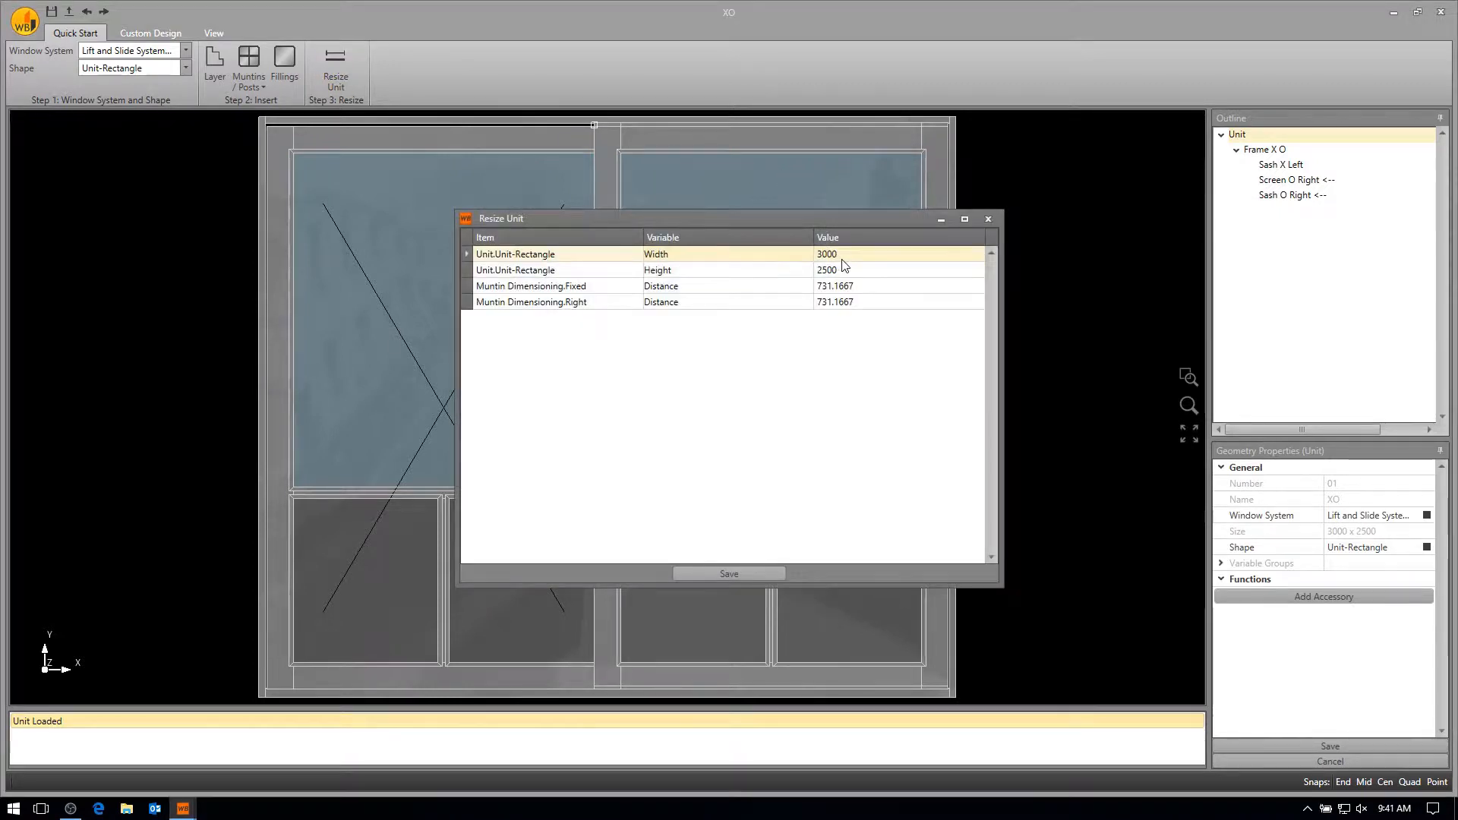
pyautogui.write('25')
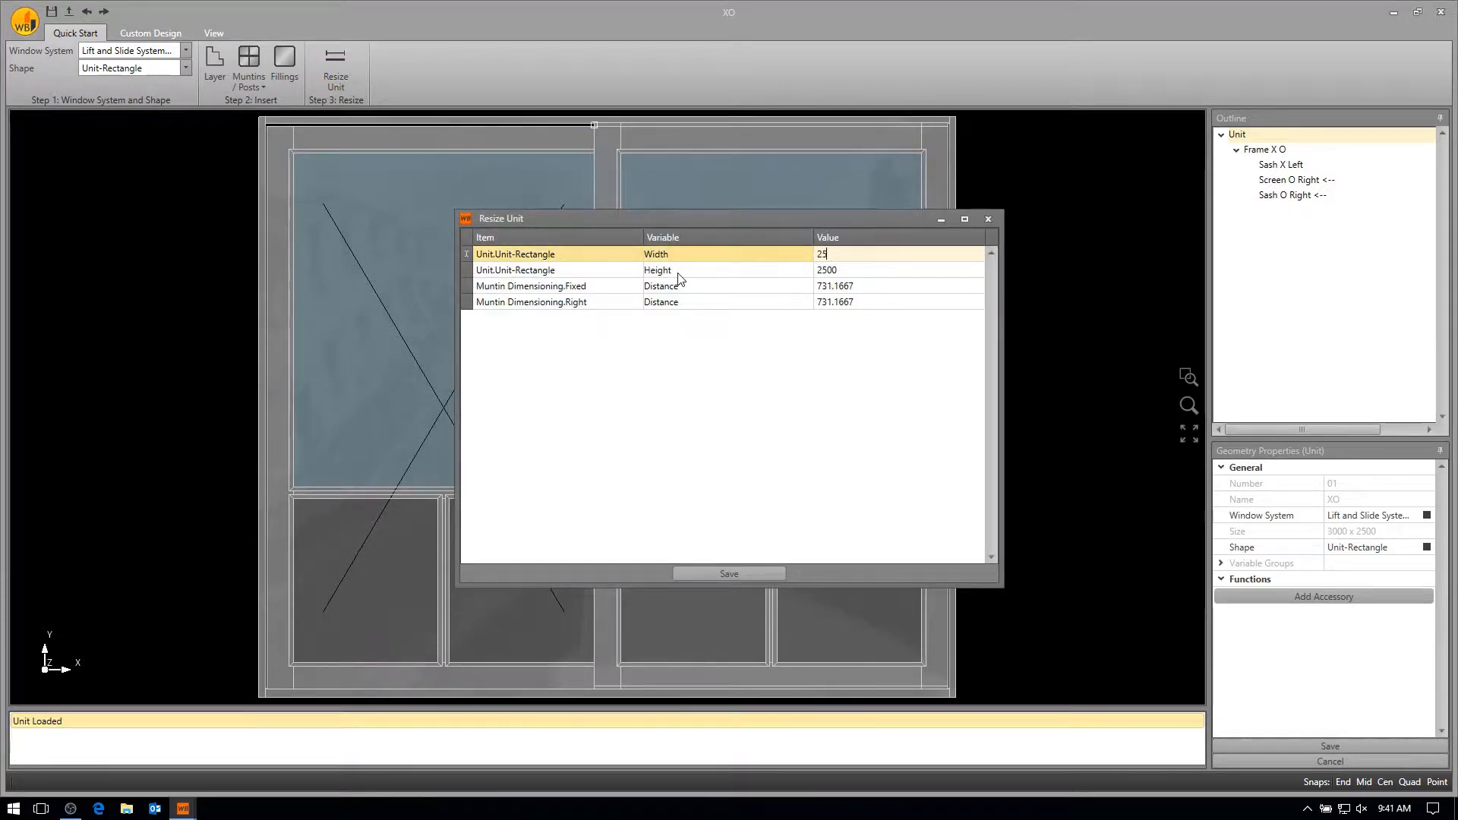
pyautogui.write('00')
pyautogui.press('Return')
pyautogui.write('200')
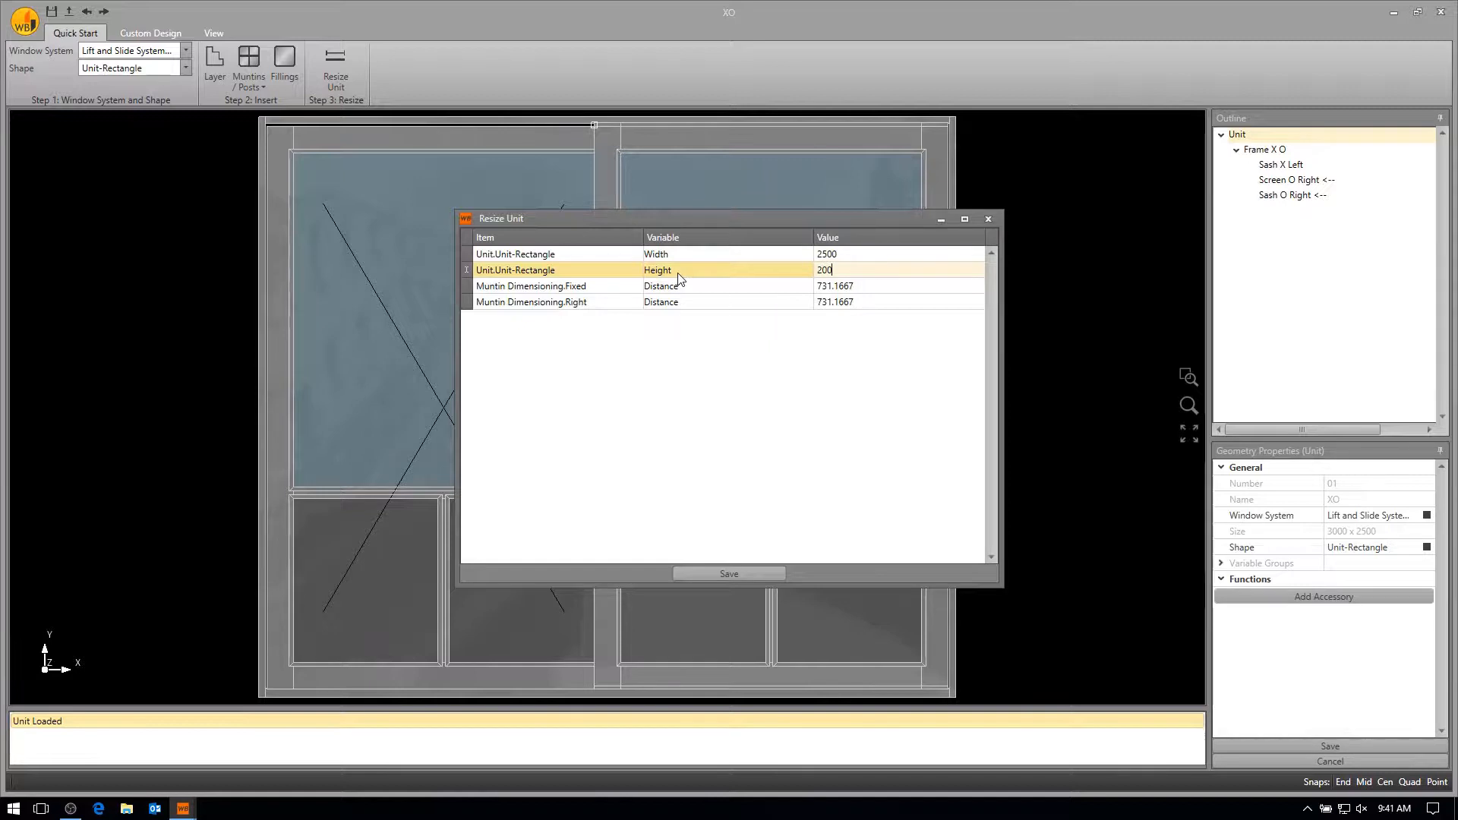
pyautogui.click(701, 571)
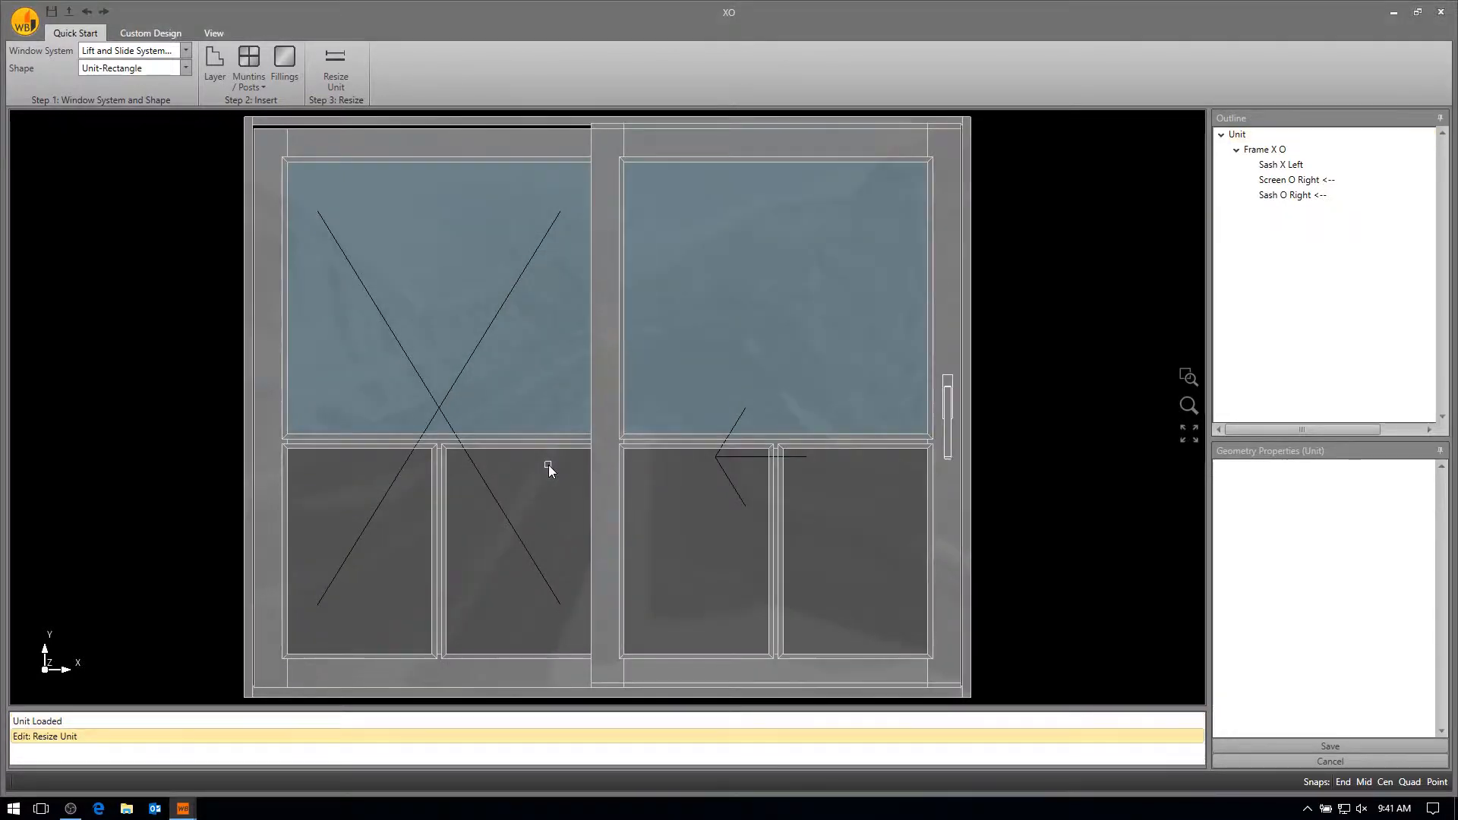
# - Display the cross sections of the XO unit beside its elevation
pyautogui.scroll(-4, 573, 472)
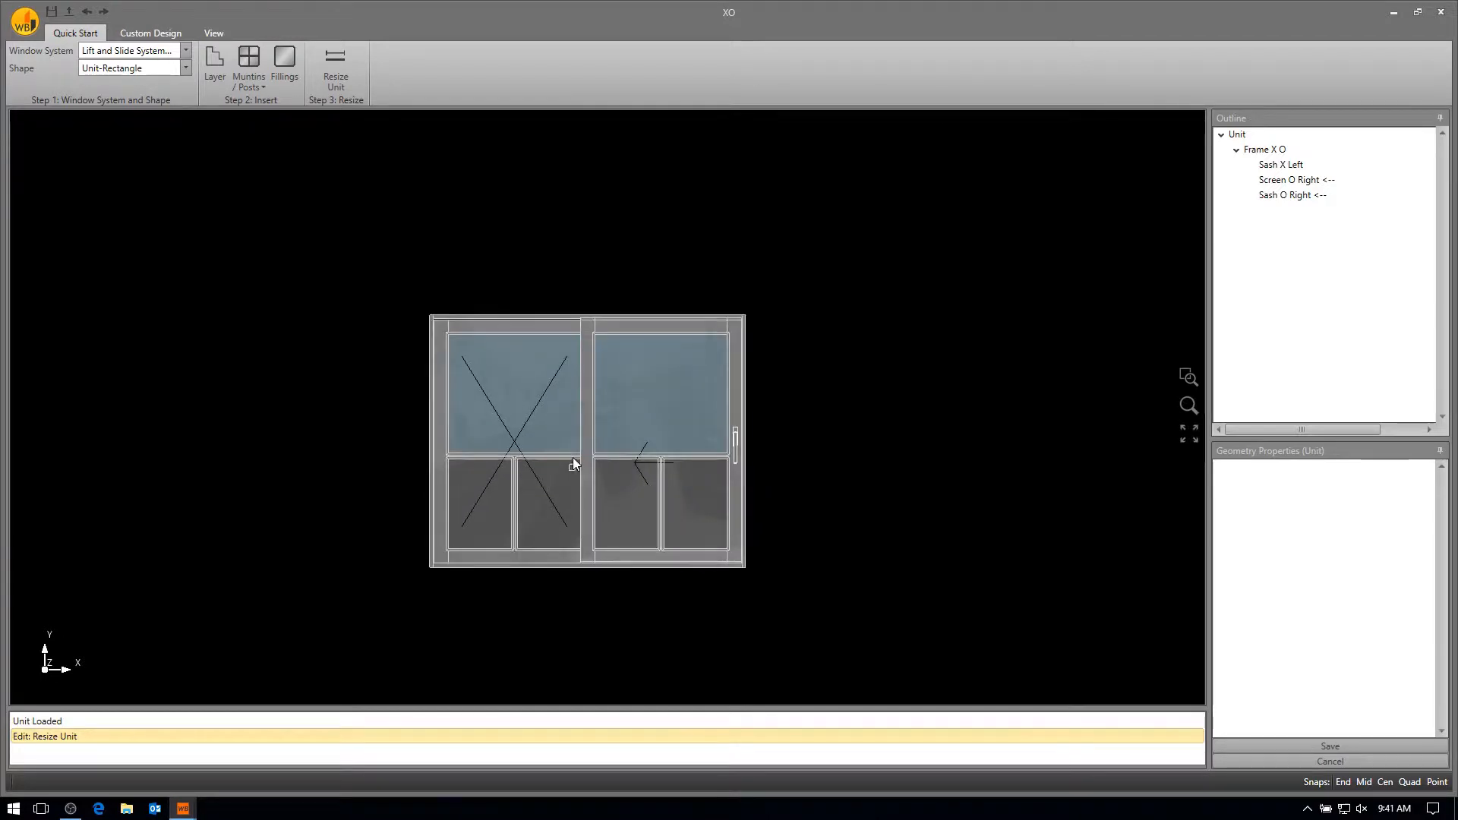
pyautogui.moveTo(649, 442); pyautogui.dragTo(379, 453, button='middle')
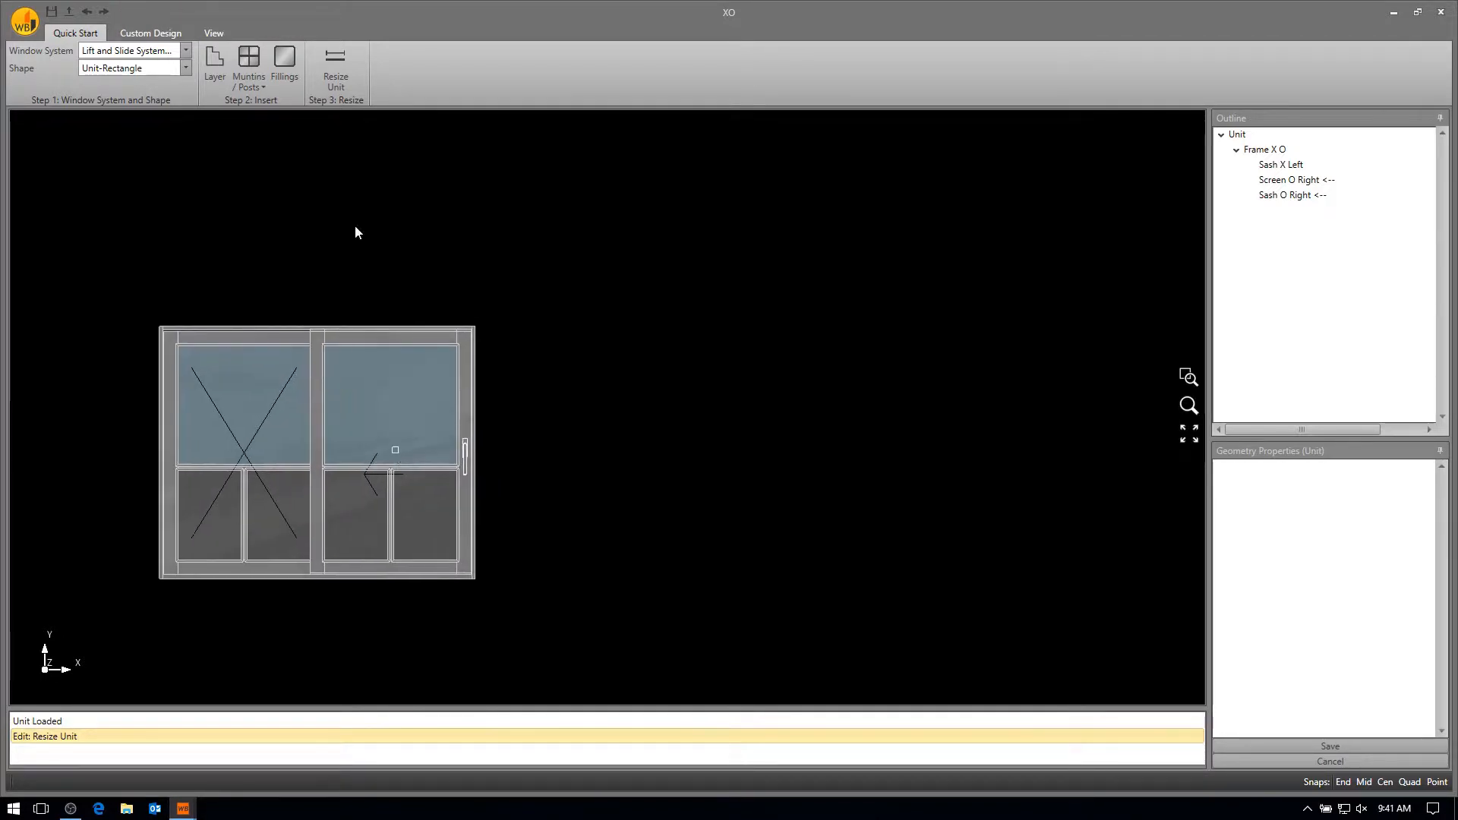
pyautogui.click(213, 33)
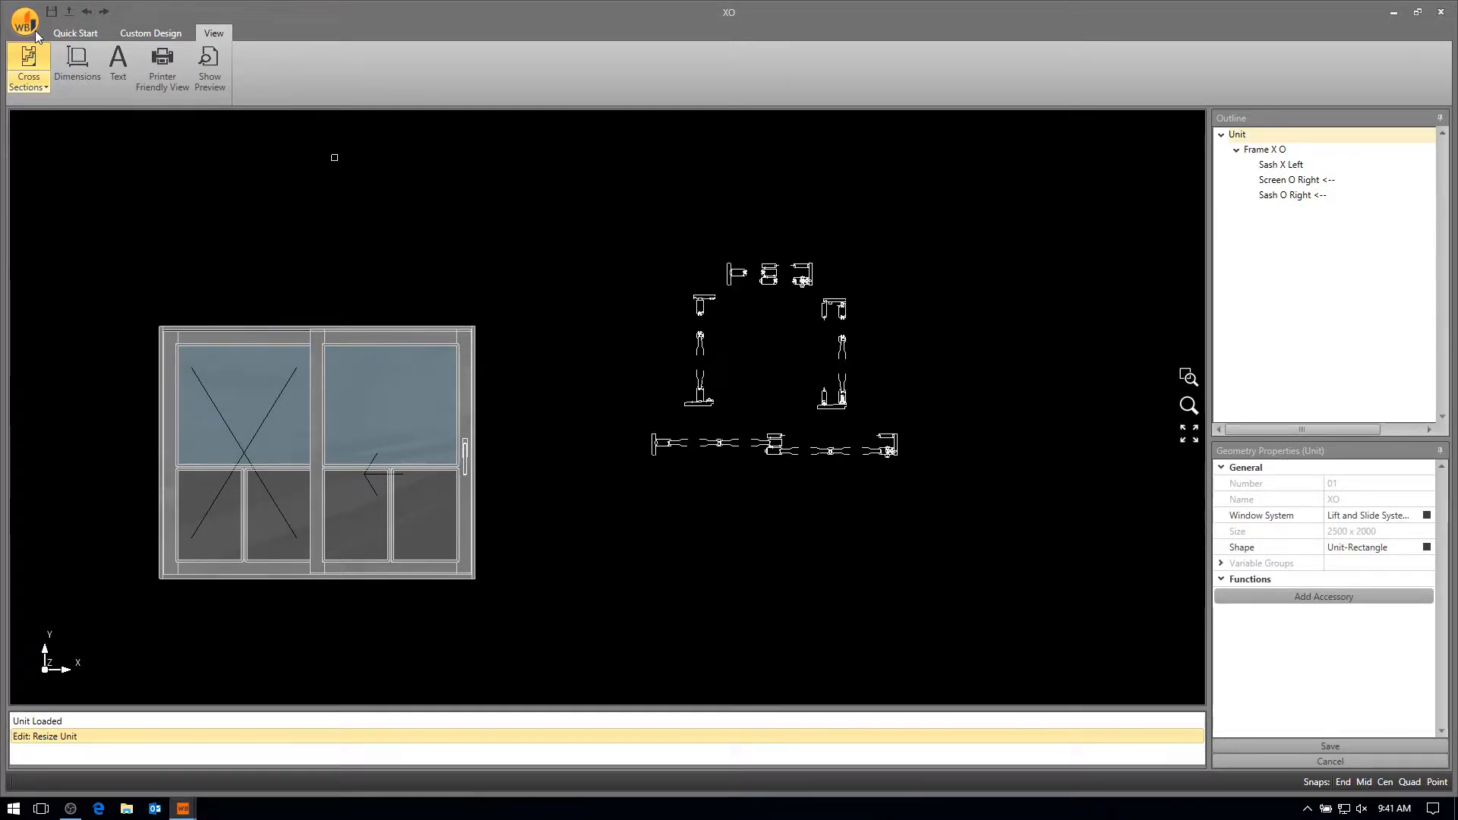
# - Examine the XO unit's horizontal and vertical cross sections, including the sashes, screen and muntins
pyautogui.scroll(5, 785, 279)
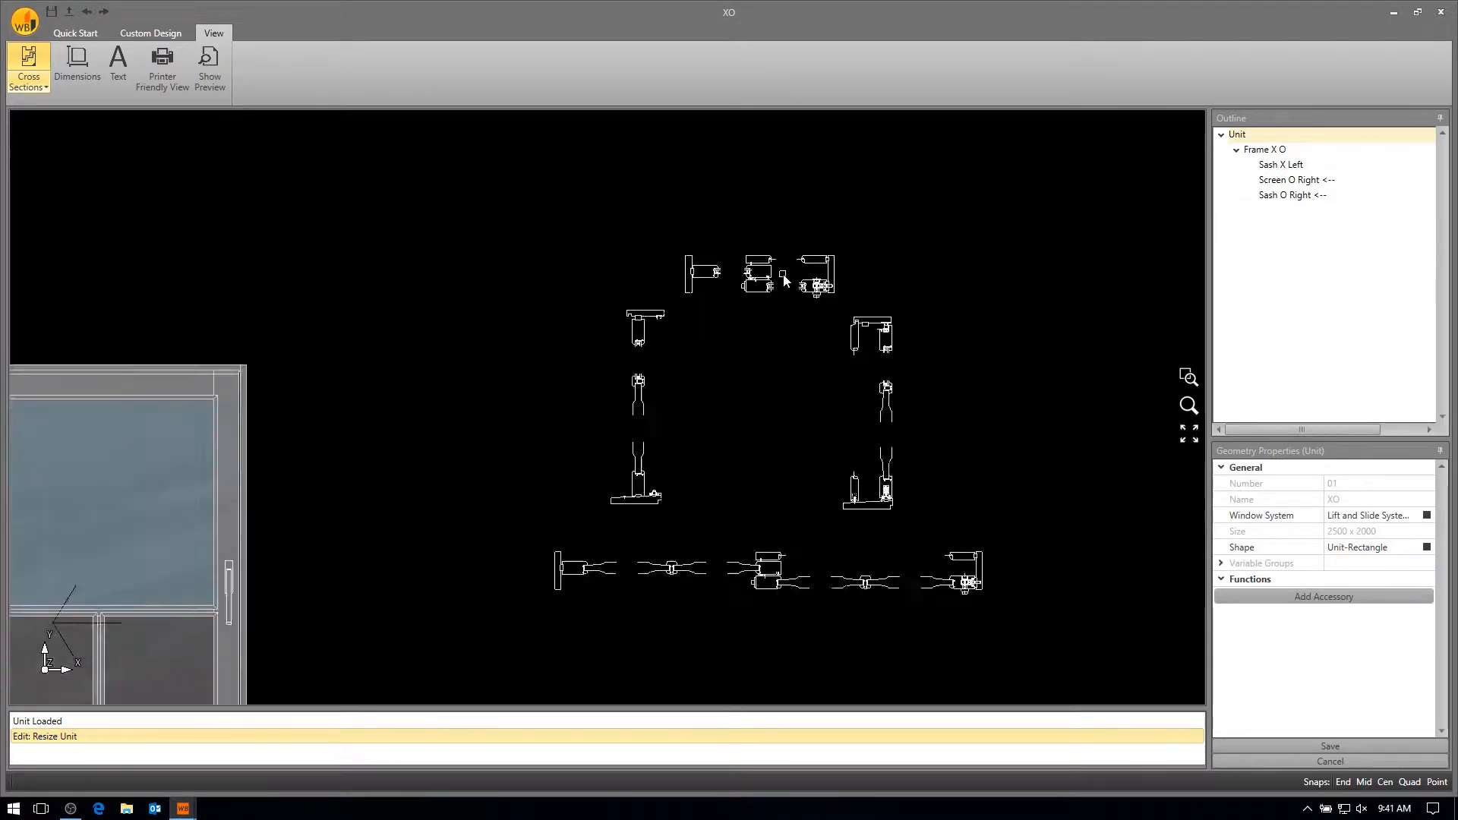
pyautogui.scroll(3, 784, 278)
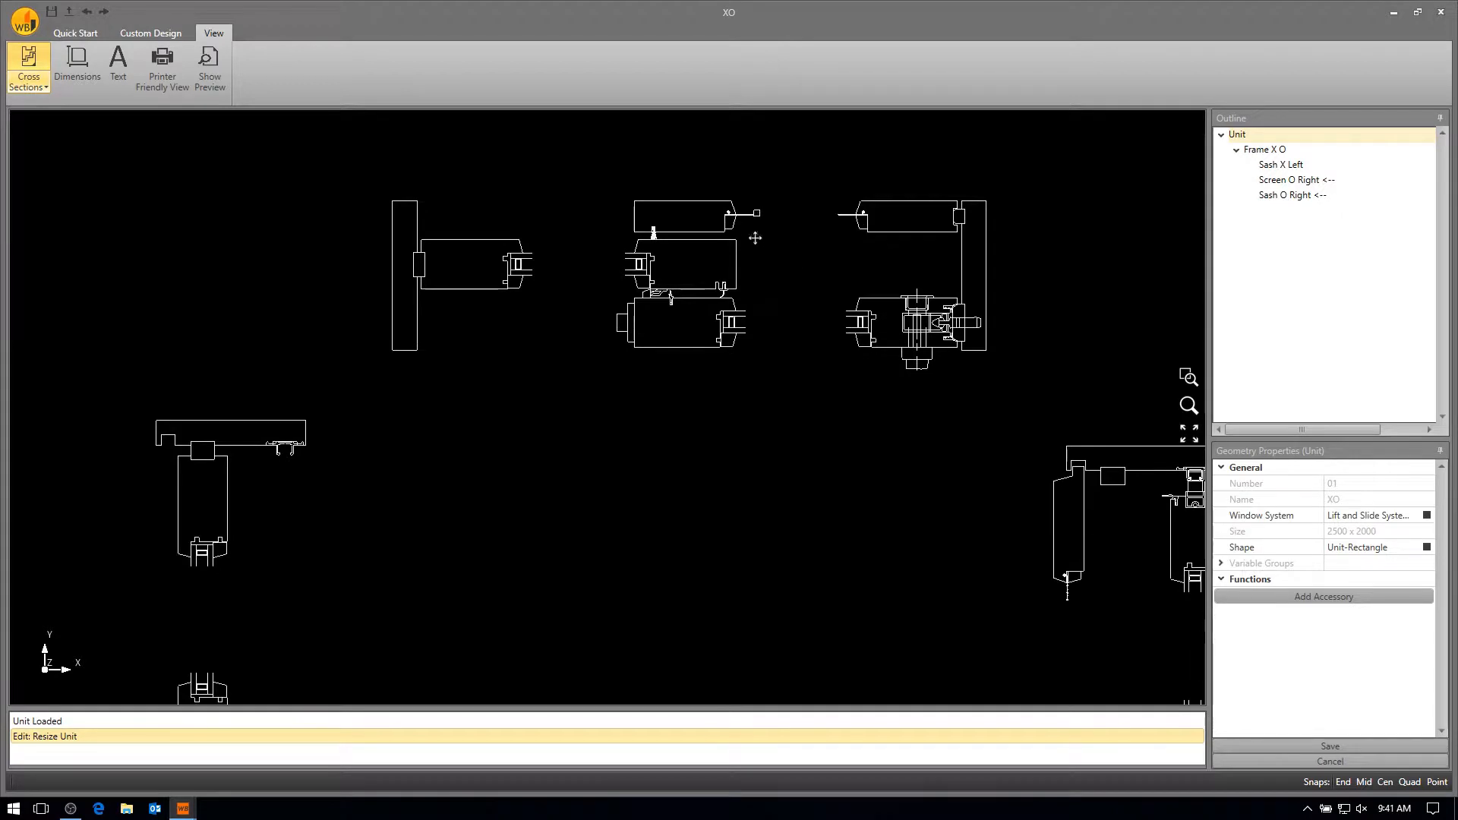
pyautogui.scroll(3, 791, 314)
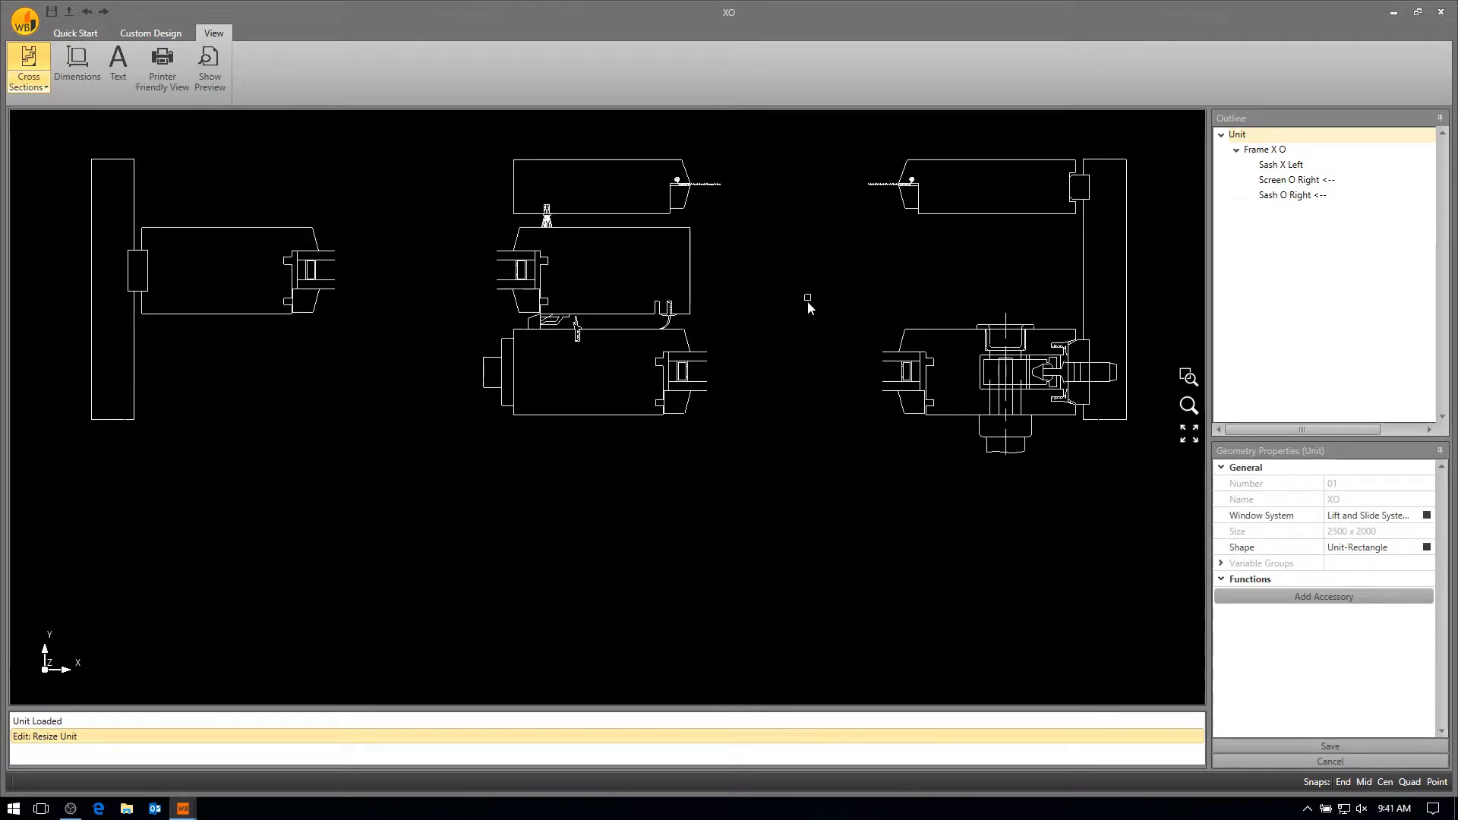
pyautogui.scroll(-5, 808, 300)
pyautogui.moveTo(813, 550); pyautogui.dragTo(782, 433, button='middle')
pyautogui.scroll(2, 790, 432)
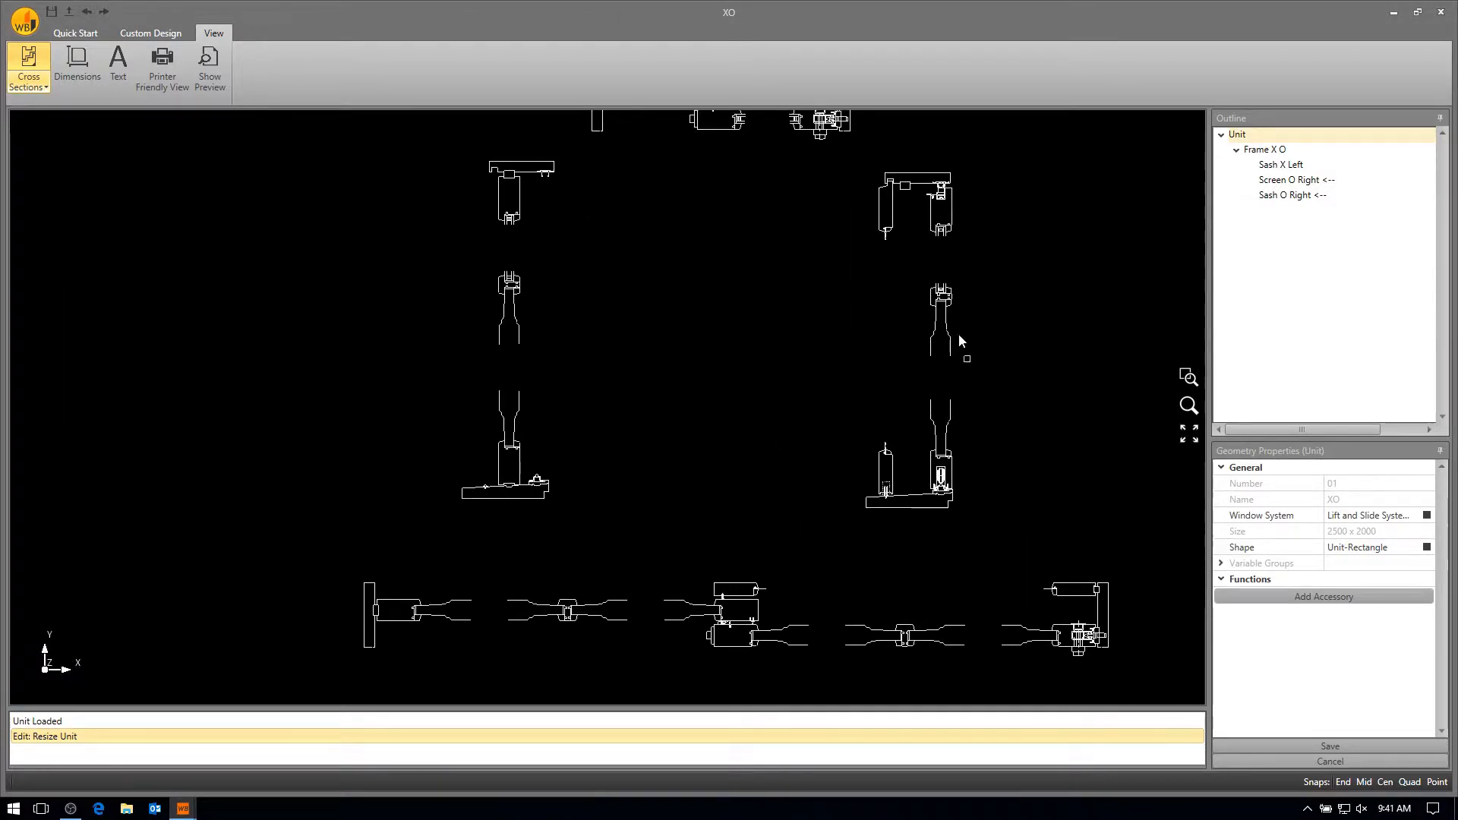
pyautogui.scroll(3, 957, 334)
pyautogui.moveTo(944, 340); pyautogui.dragTo(927, 395, button='middle')
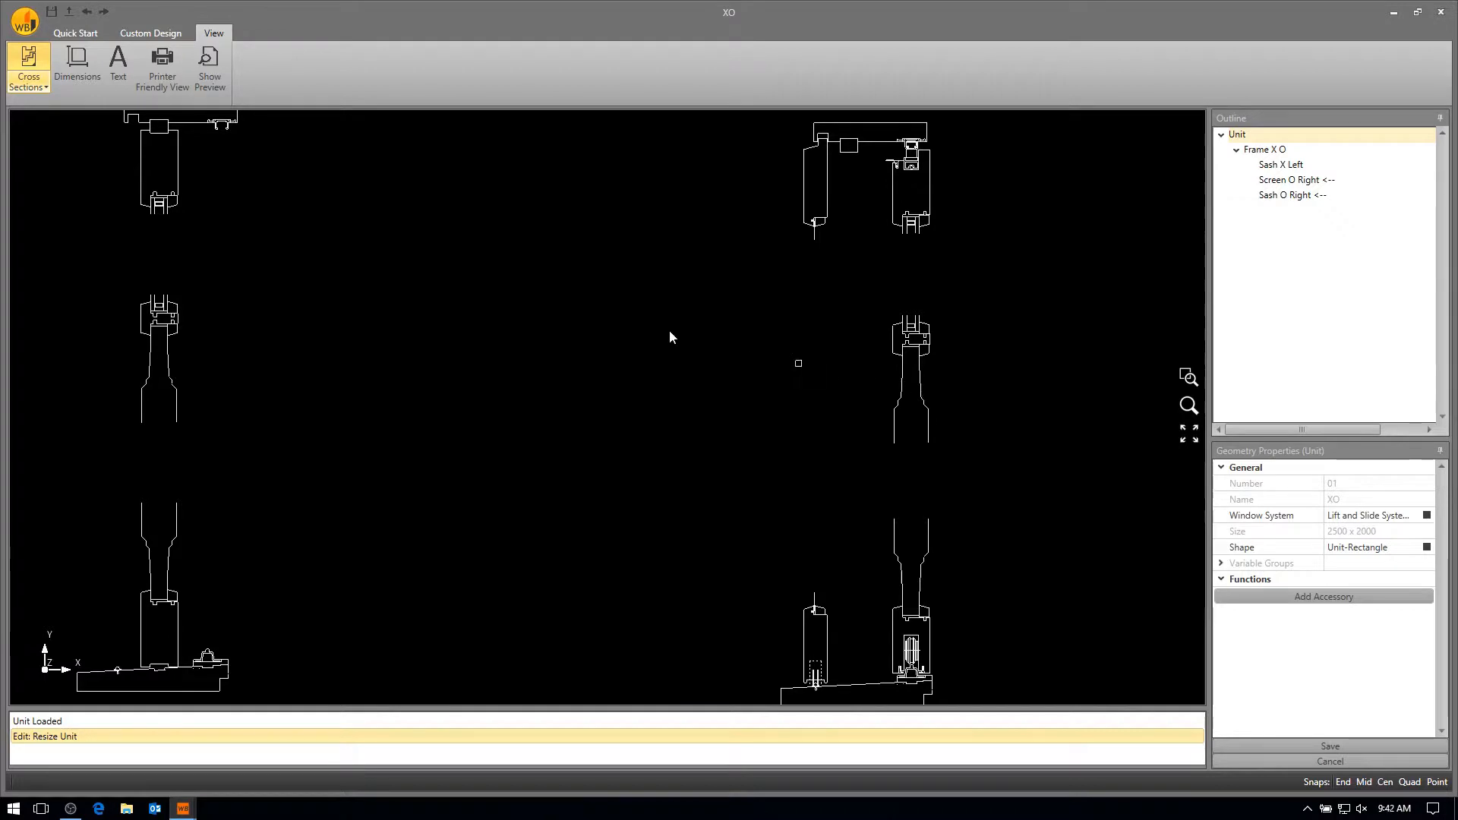
# - Save the XO unit and close its design window
pyautogui.click(53, 14)
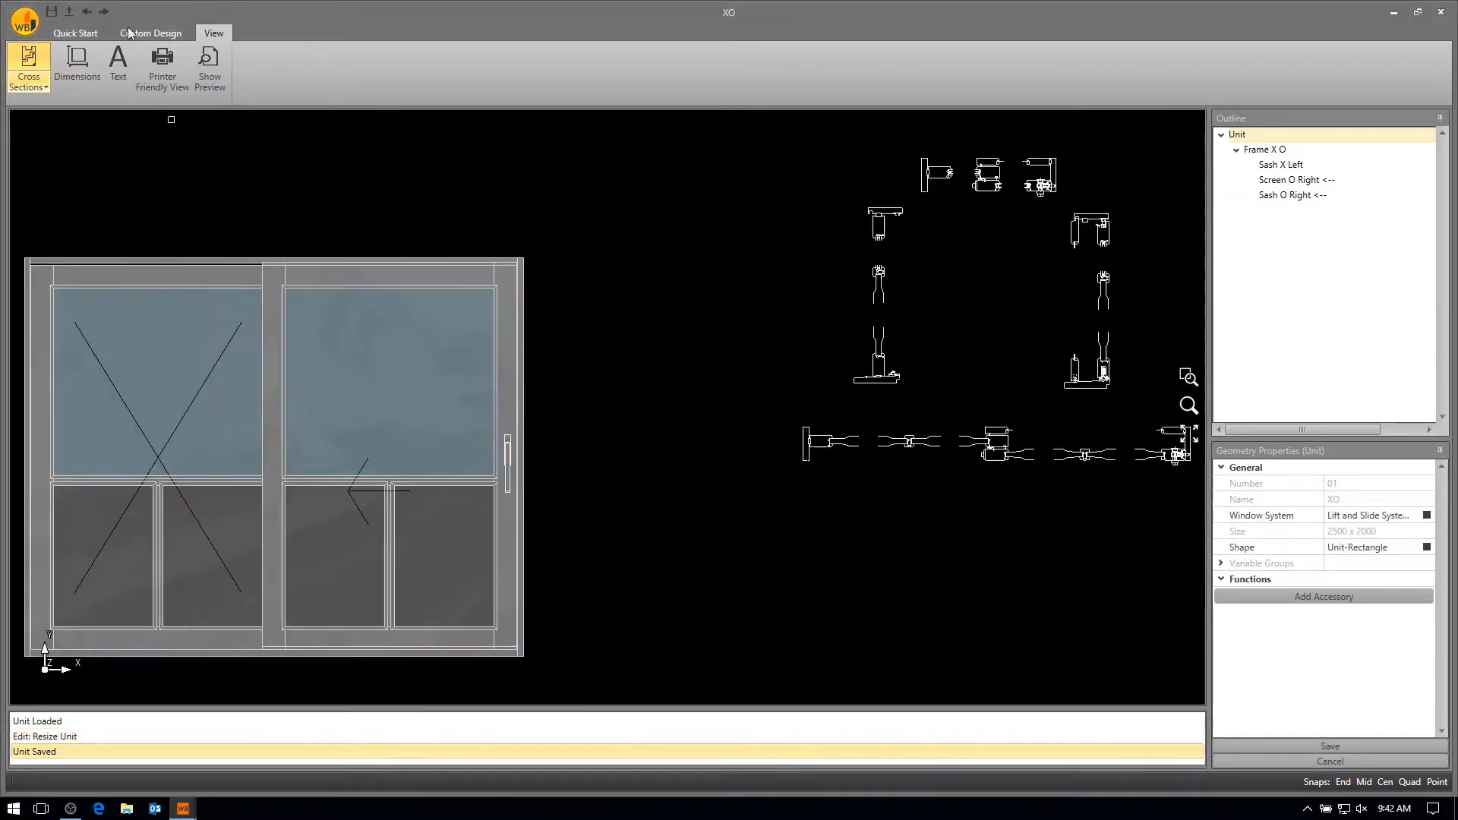
pyautogui.click(1447, 11)
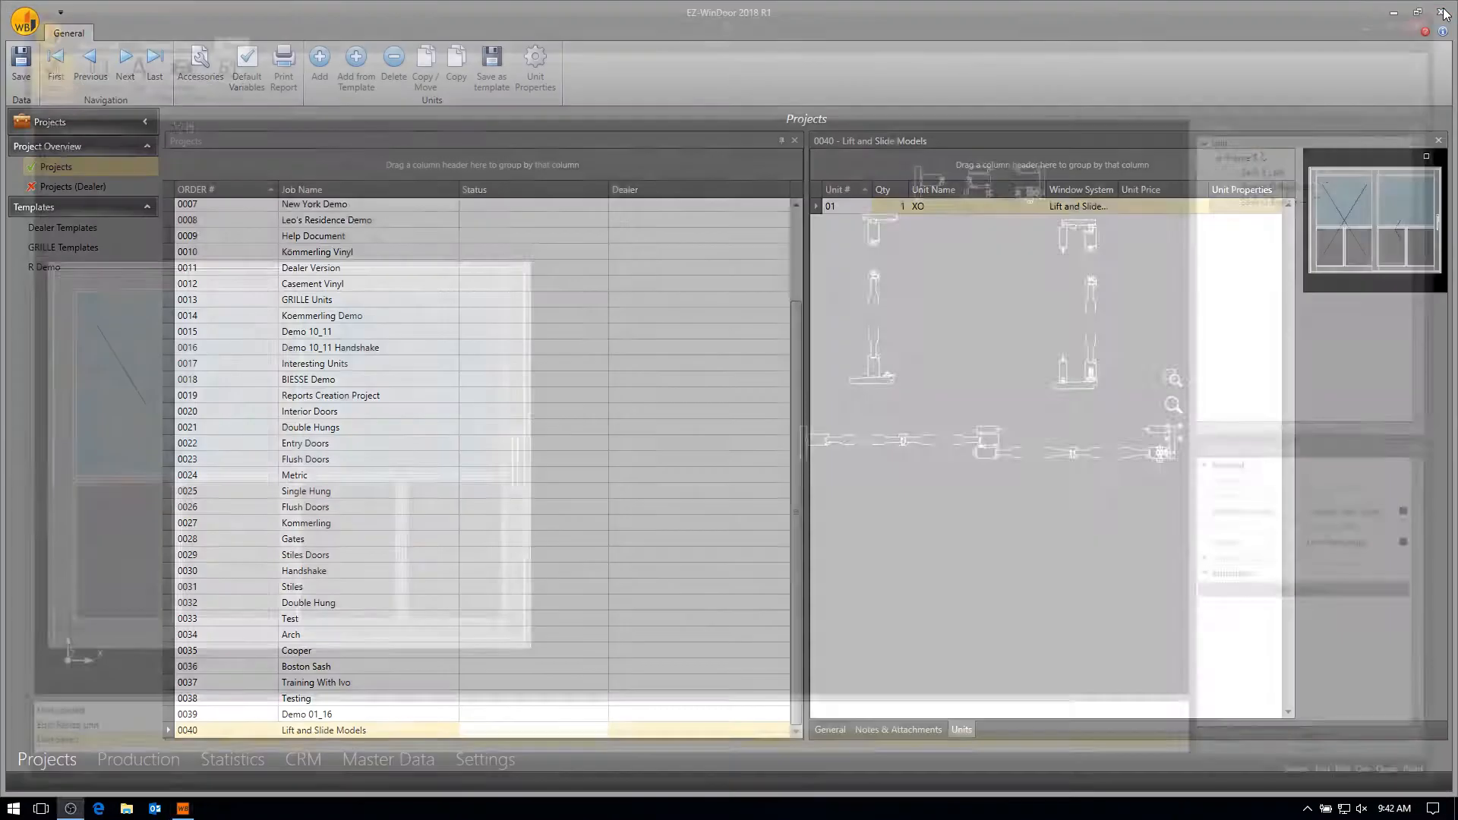
# - Add the OX unit from the R Demo templates to the project
pyautogui.click(371, 85)
pyautogui.click(357, 216)
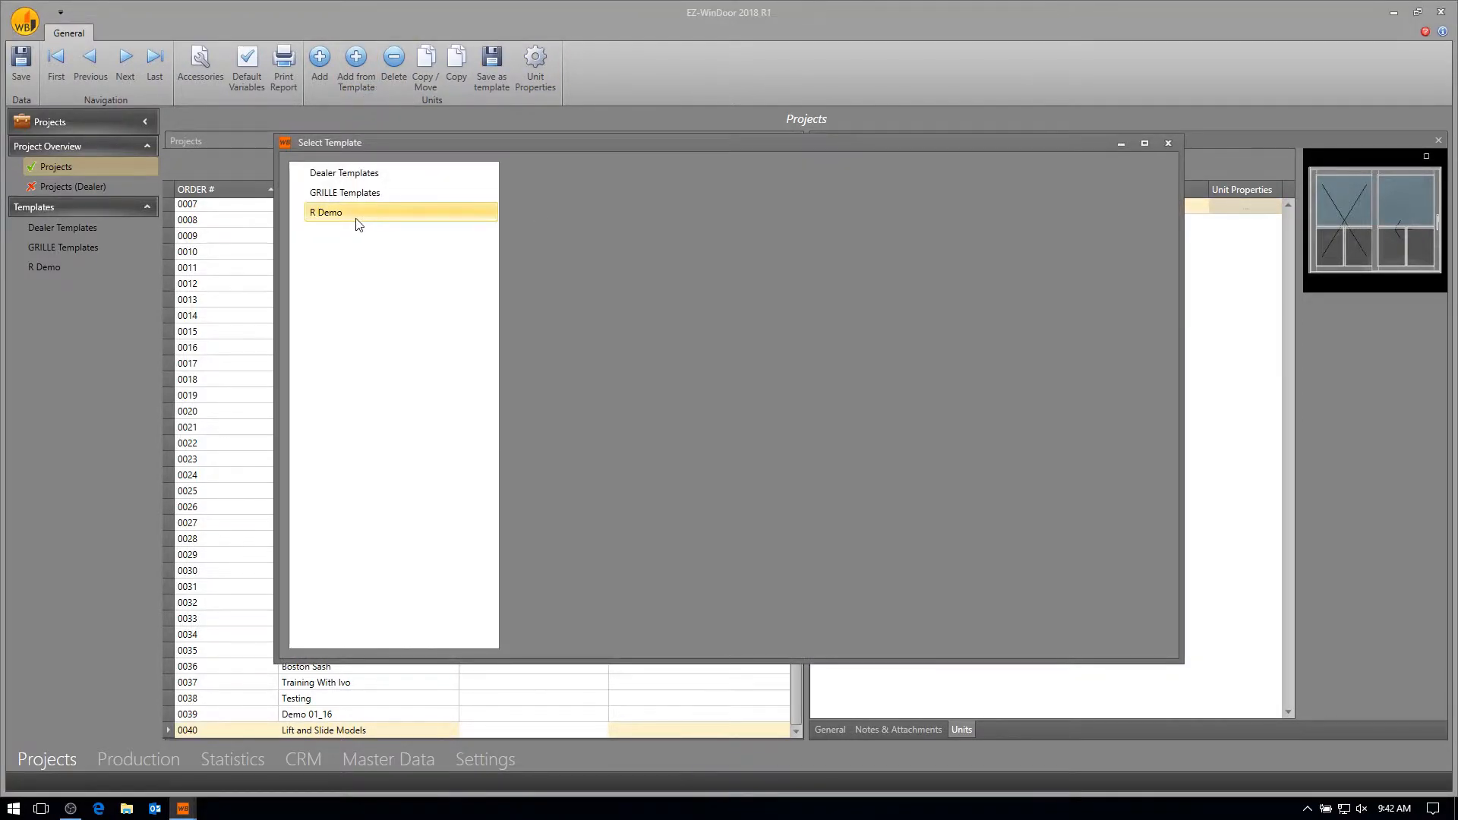
pyautogui.doubleClick(539, 236)
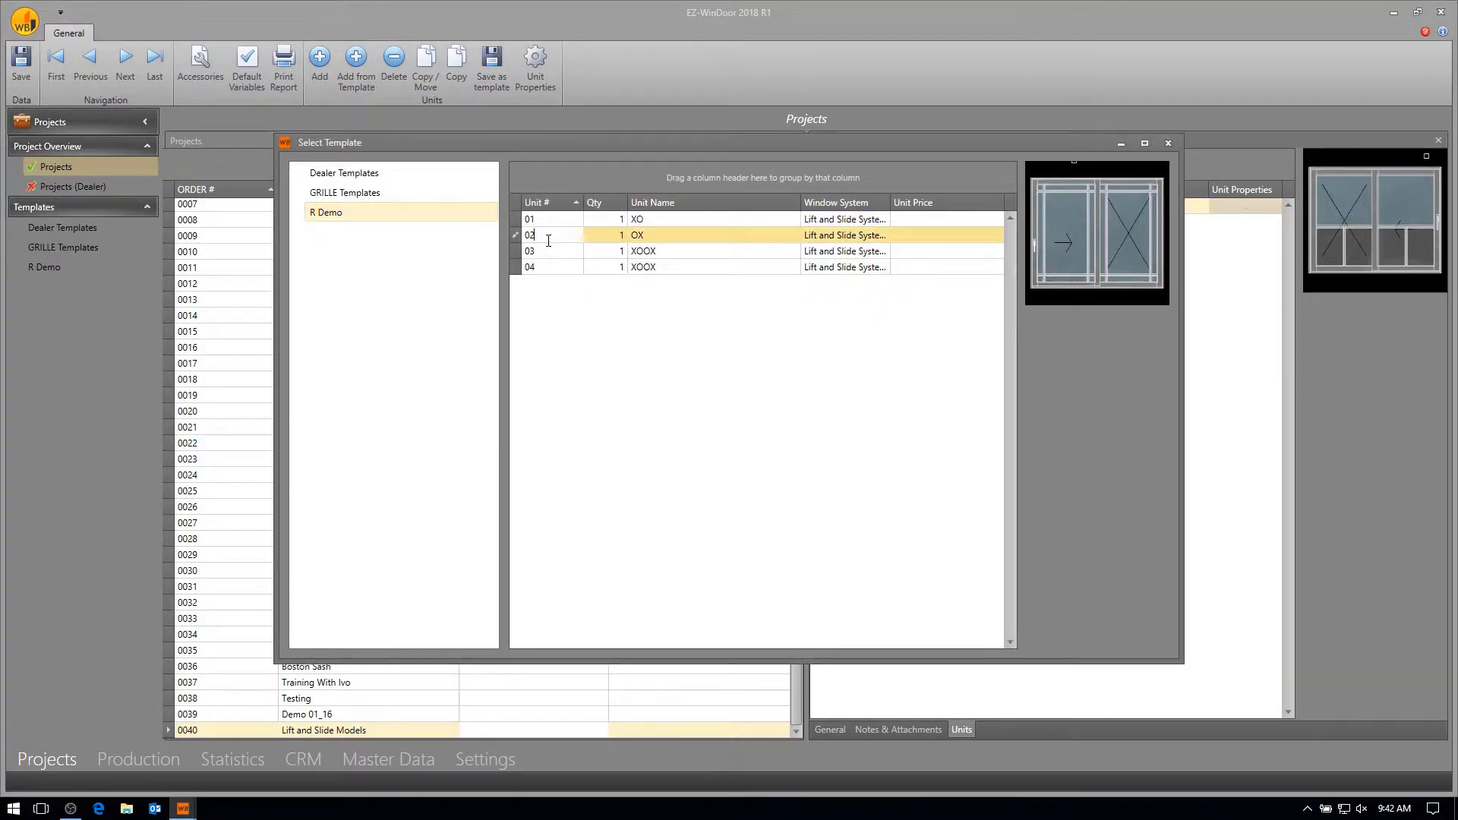
# - Open the OX unit and resize it to a width of 2500 and a height of 2000
pyautogui.click(851, 225)
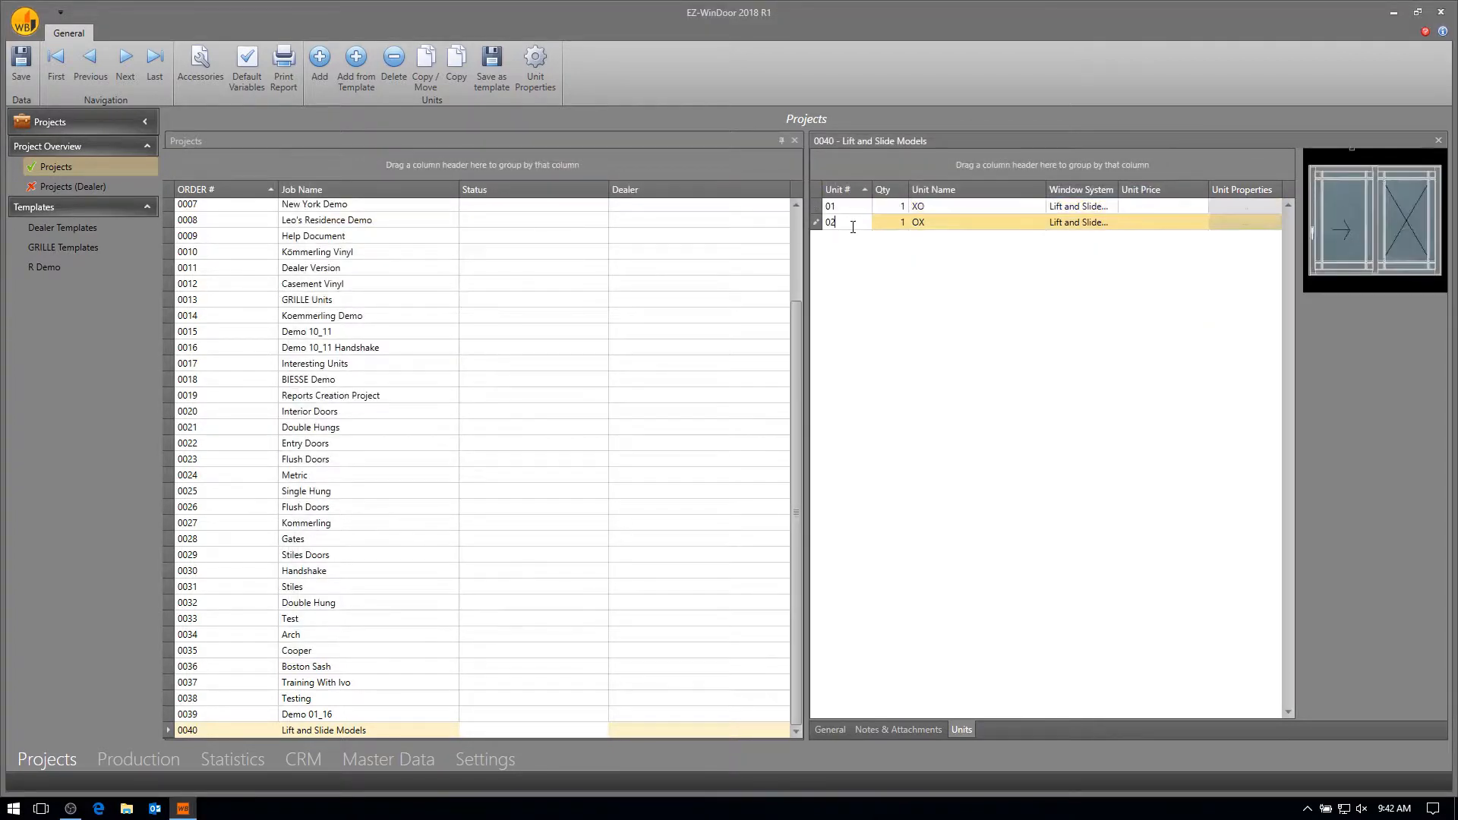
pyautogui.doubleClick(852, 226)
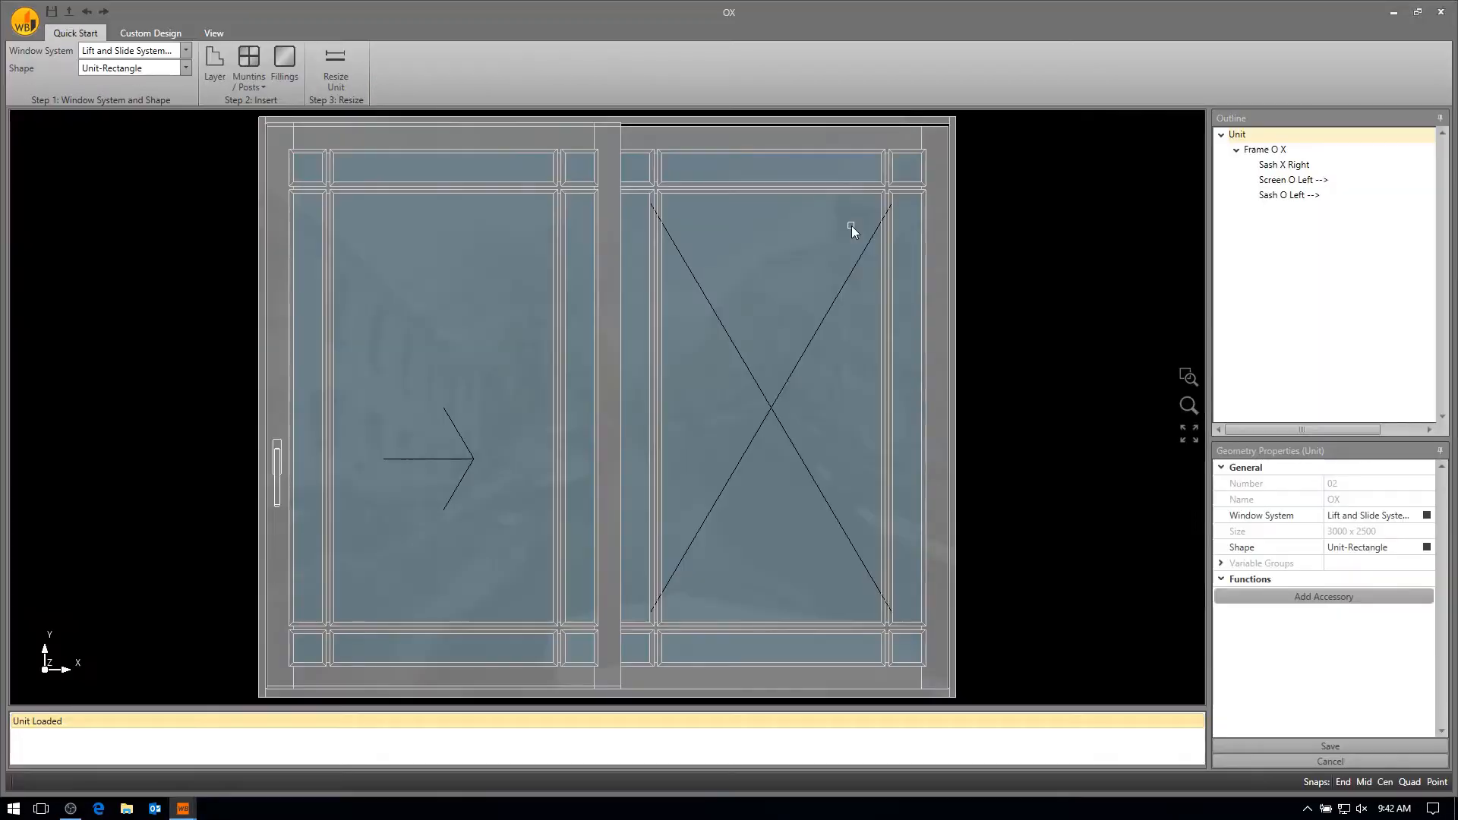
pyautogui.click(335, 64)
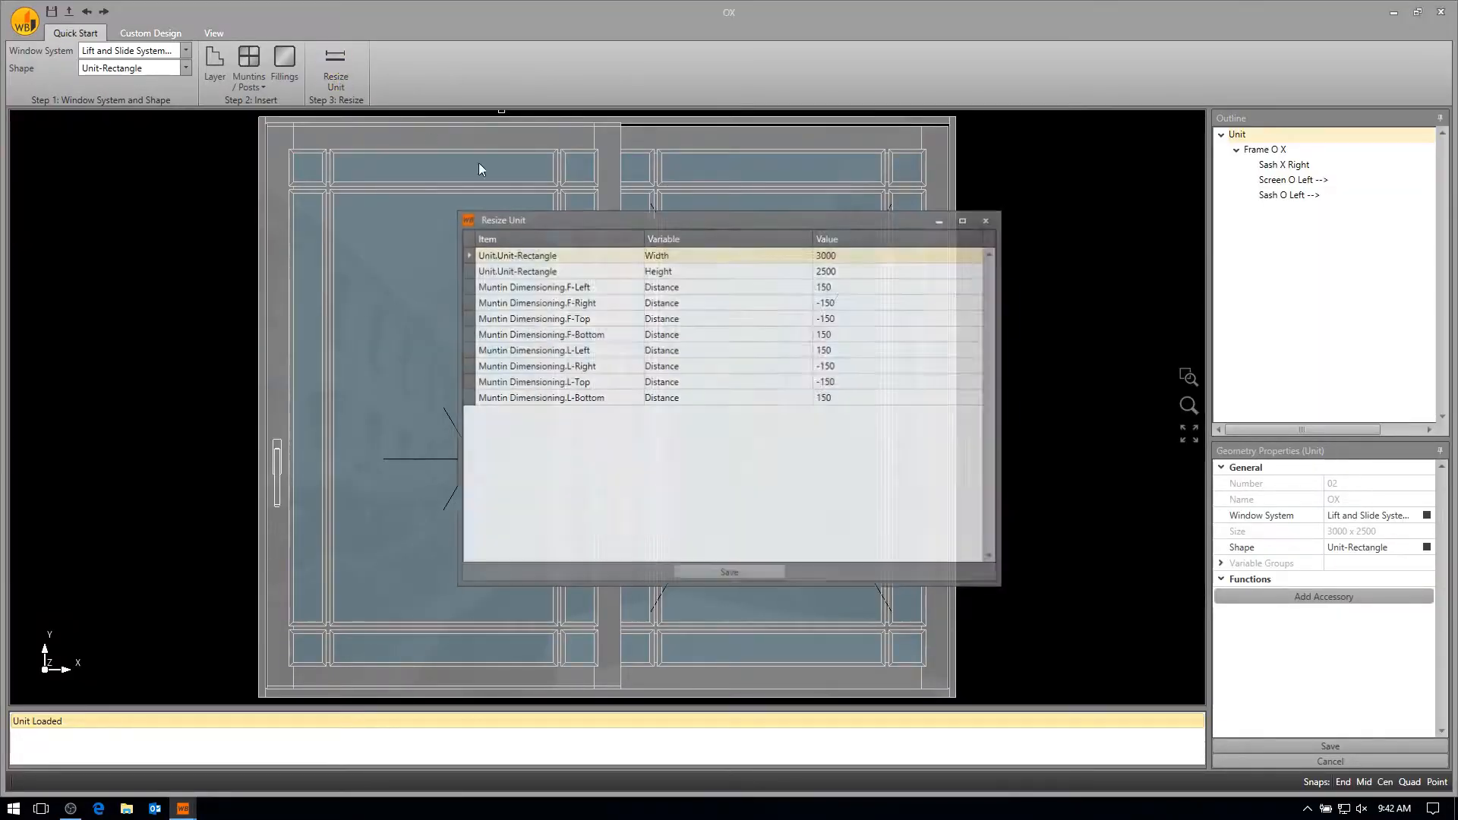
pyautogui.moveTo(859, 259); pyautogui.dragTo(718, 253)
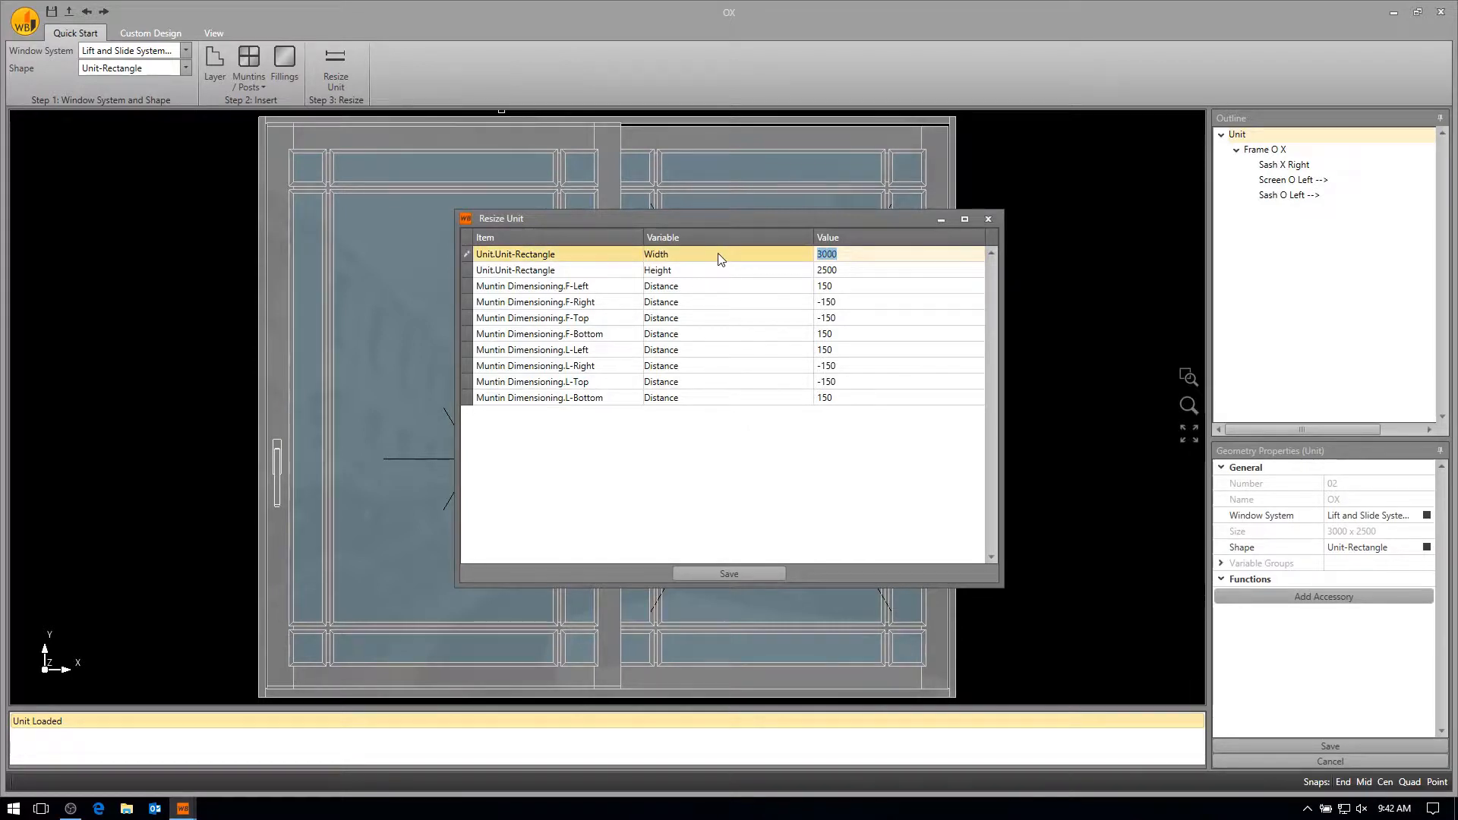
pyautogui.write('2500')
pyautogui.press('Return')
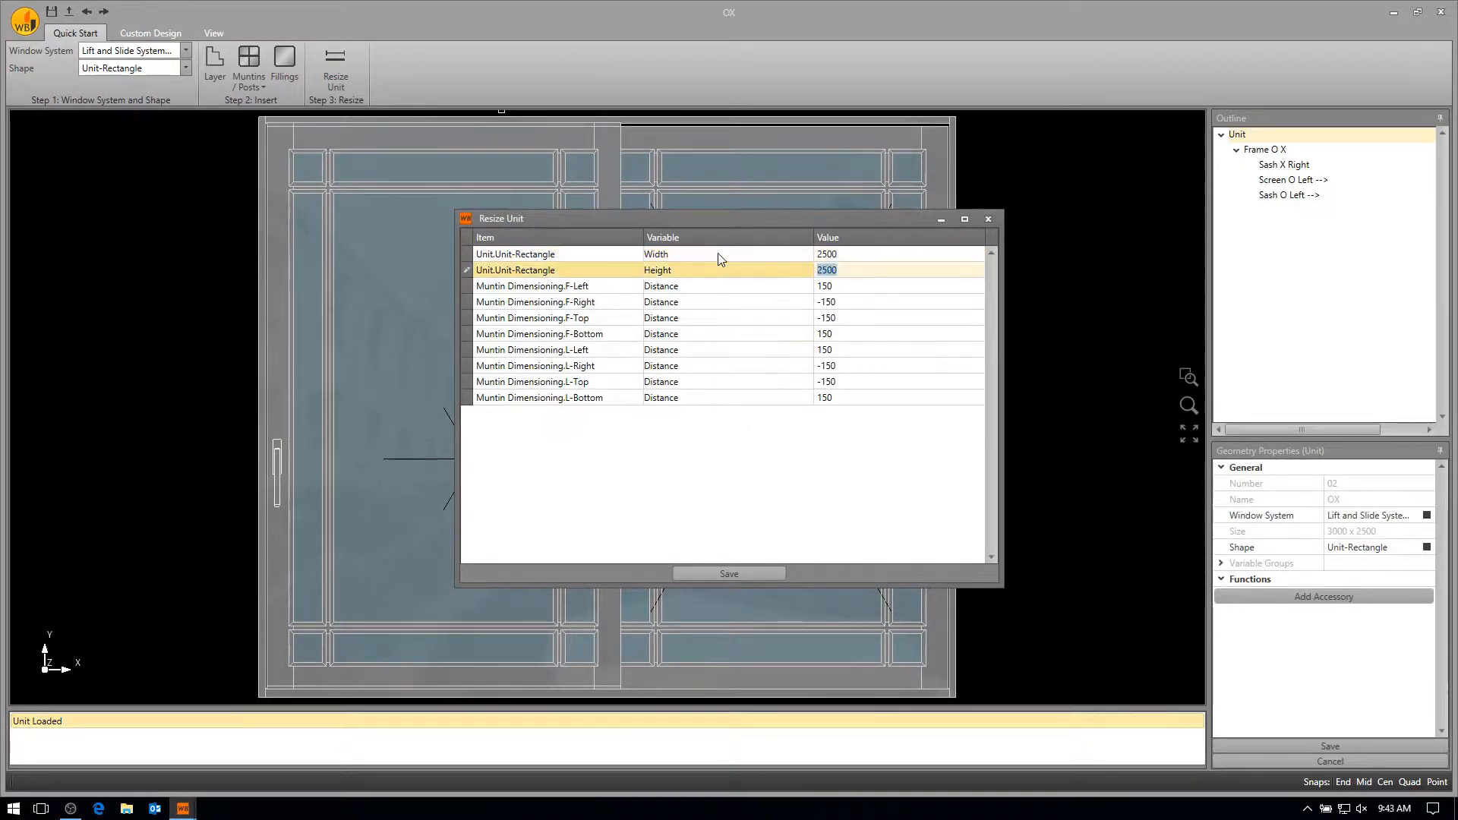
pyautogui.write('2')
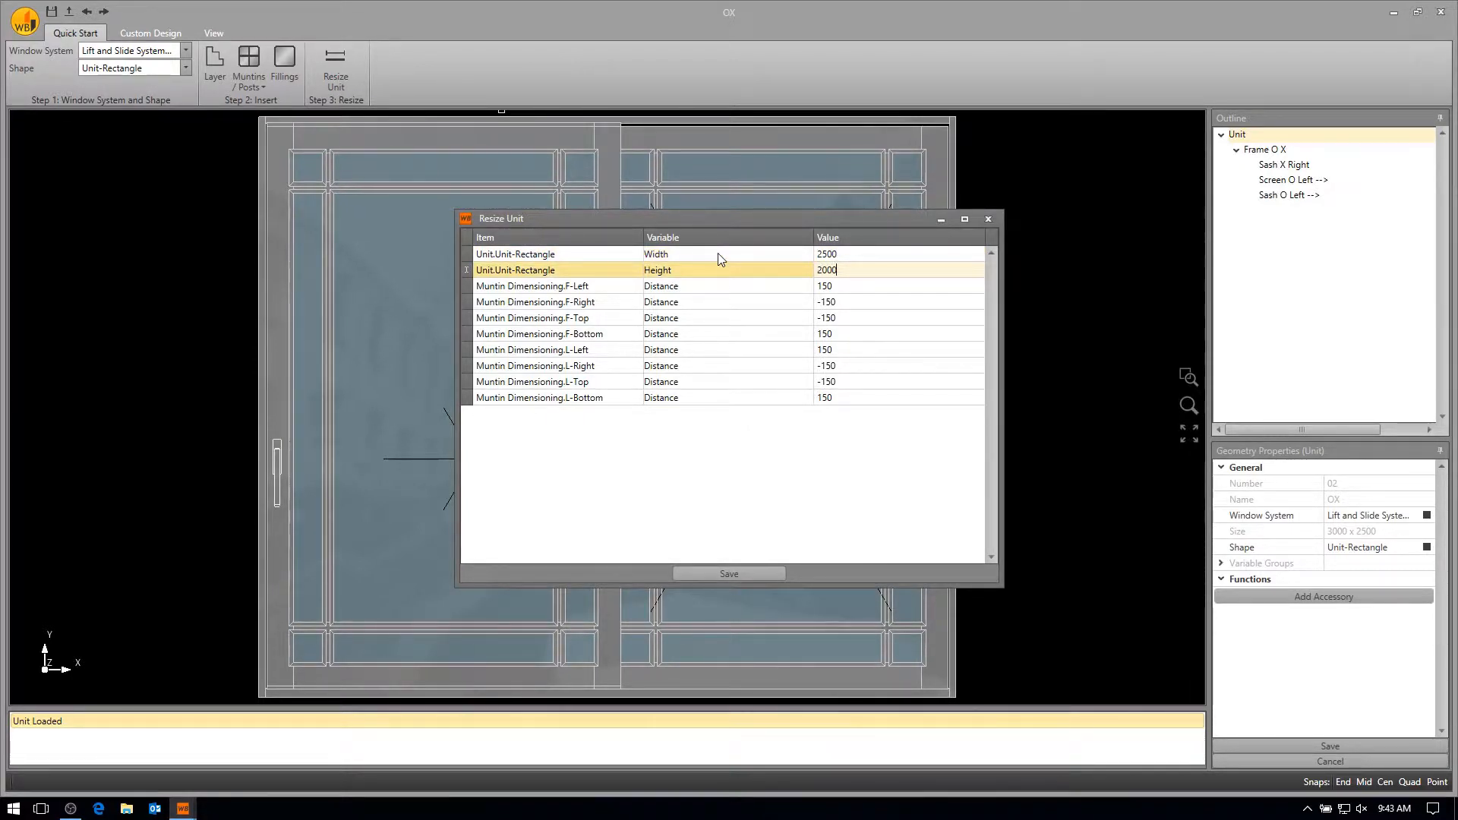
pyautogui.click(712, 574)
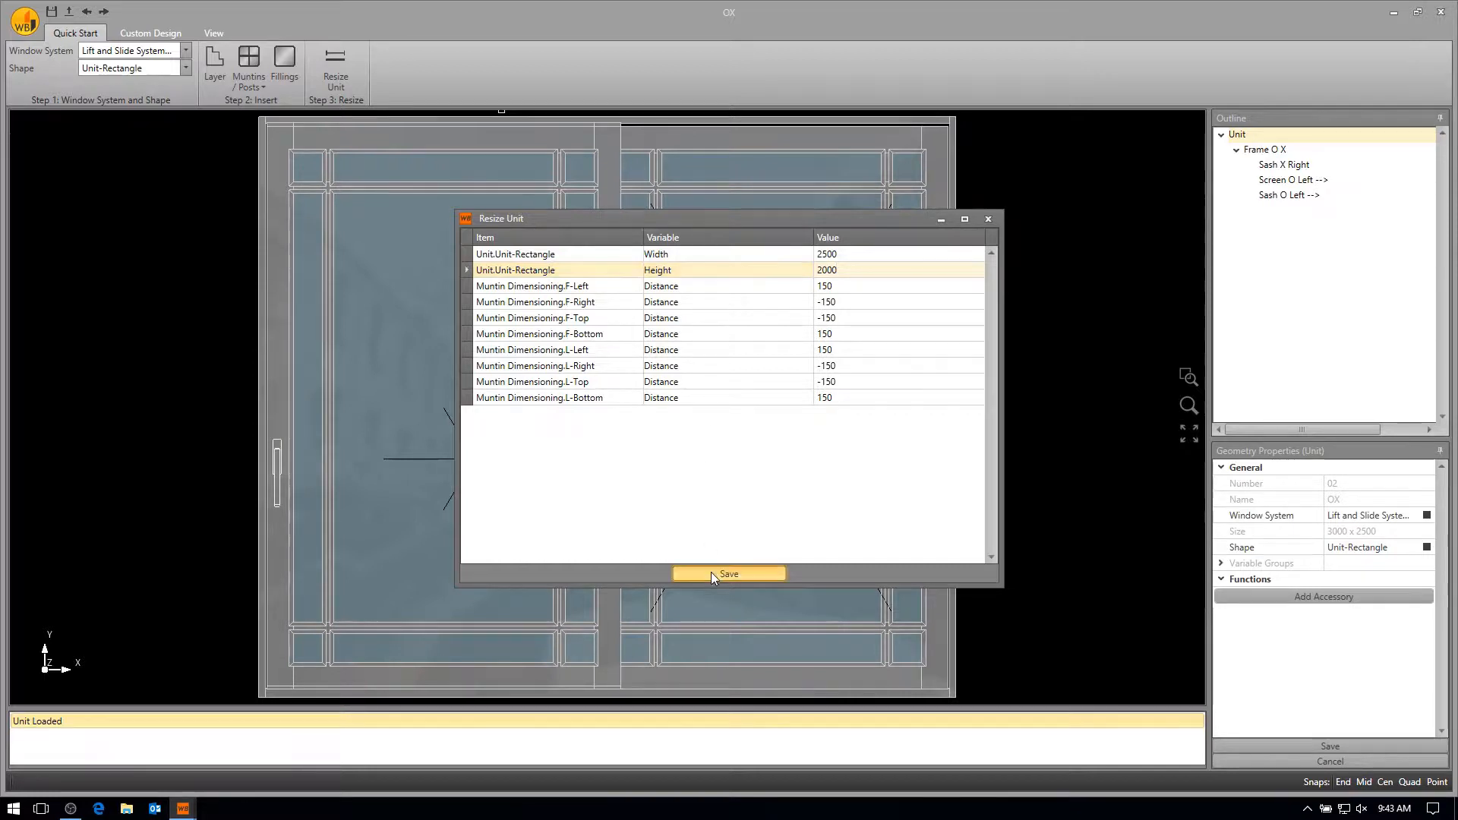
pyautogui.click(754, 580)
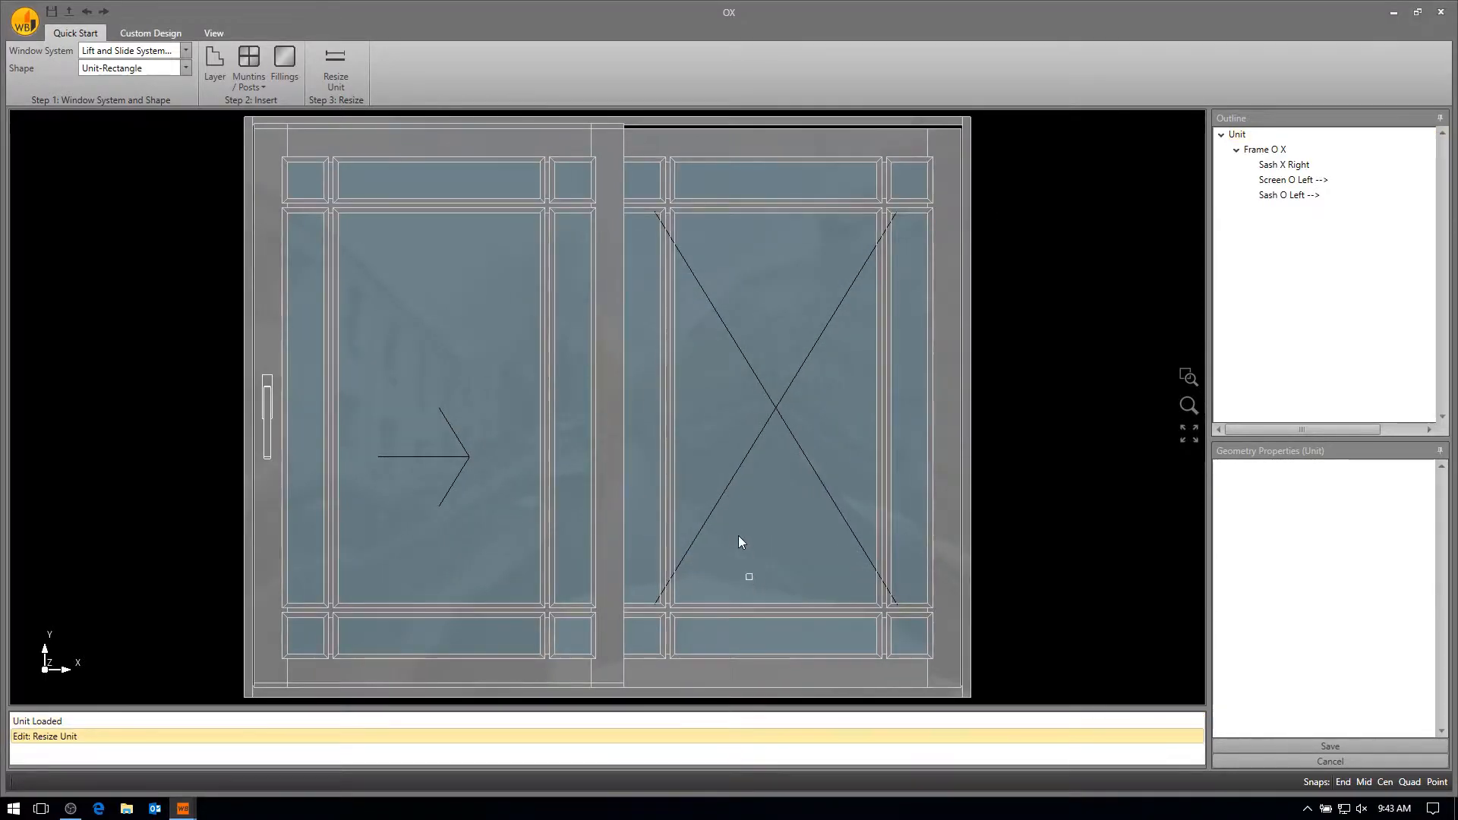
# - Display the OX unit's cross sections and examine the horizontal and vertical profiles, including sashes, screen and muntins
pyautogui.scroll(-4, 738, 541)
pyautogui.moveTo(759, 466); pyautogui.dragTo(414, 469, button='middle')
pyautogui.click(212, 33)
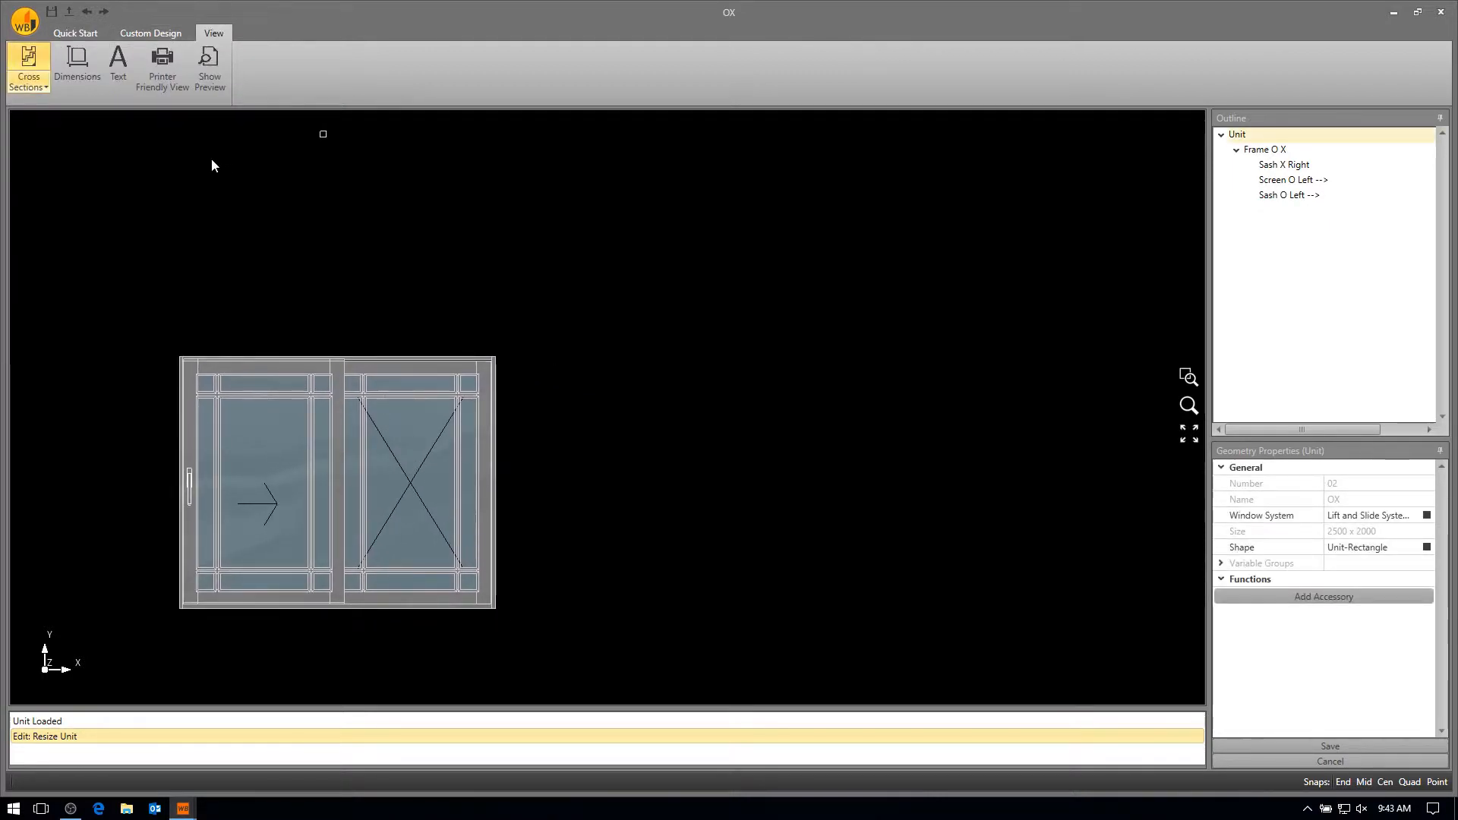
pyautogui.scroll(3, 790, 298)
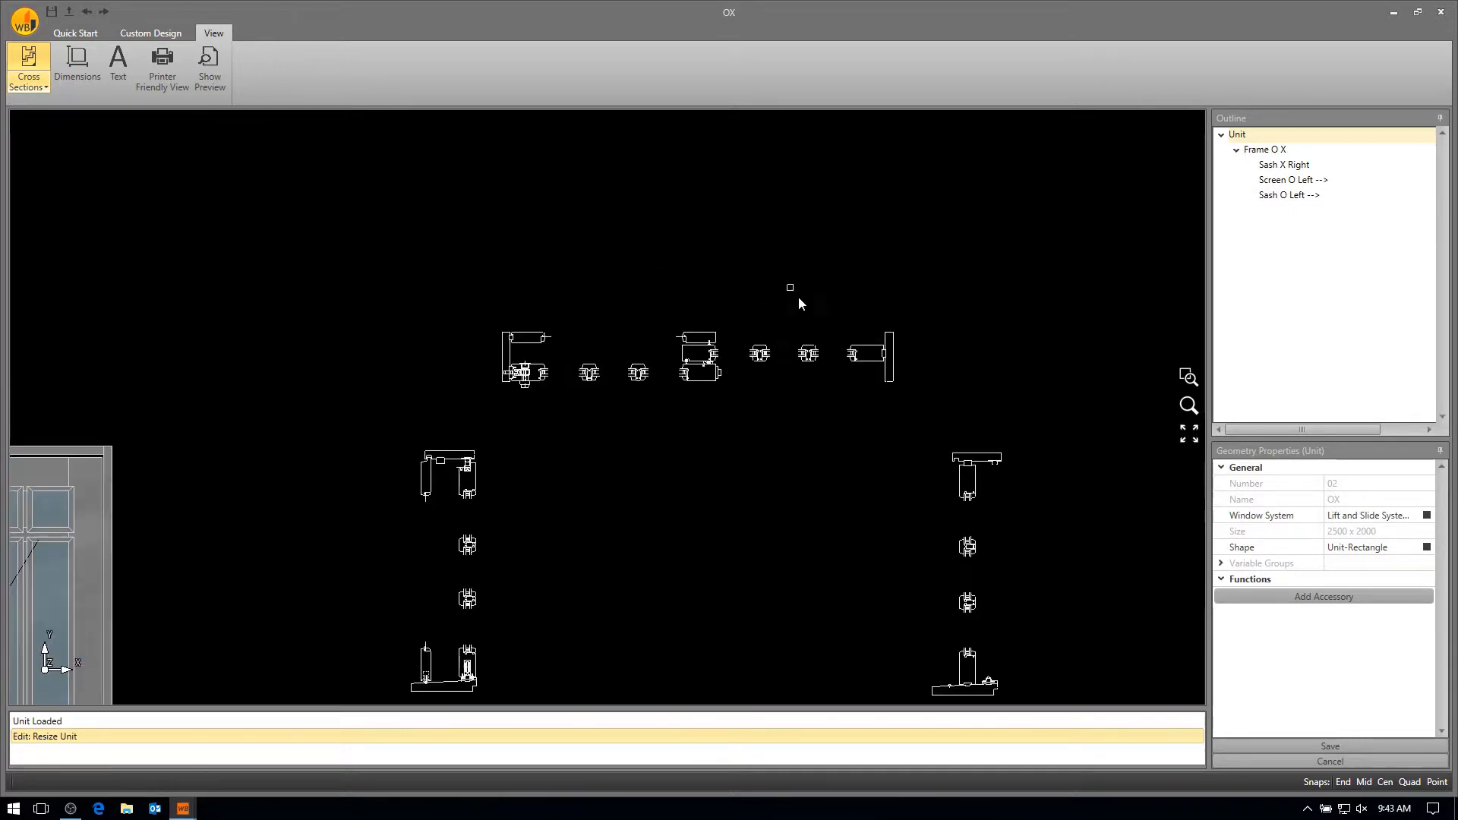
pyautogui.scroll(6, 797, 335)
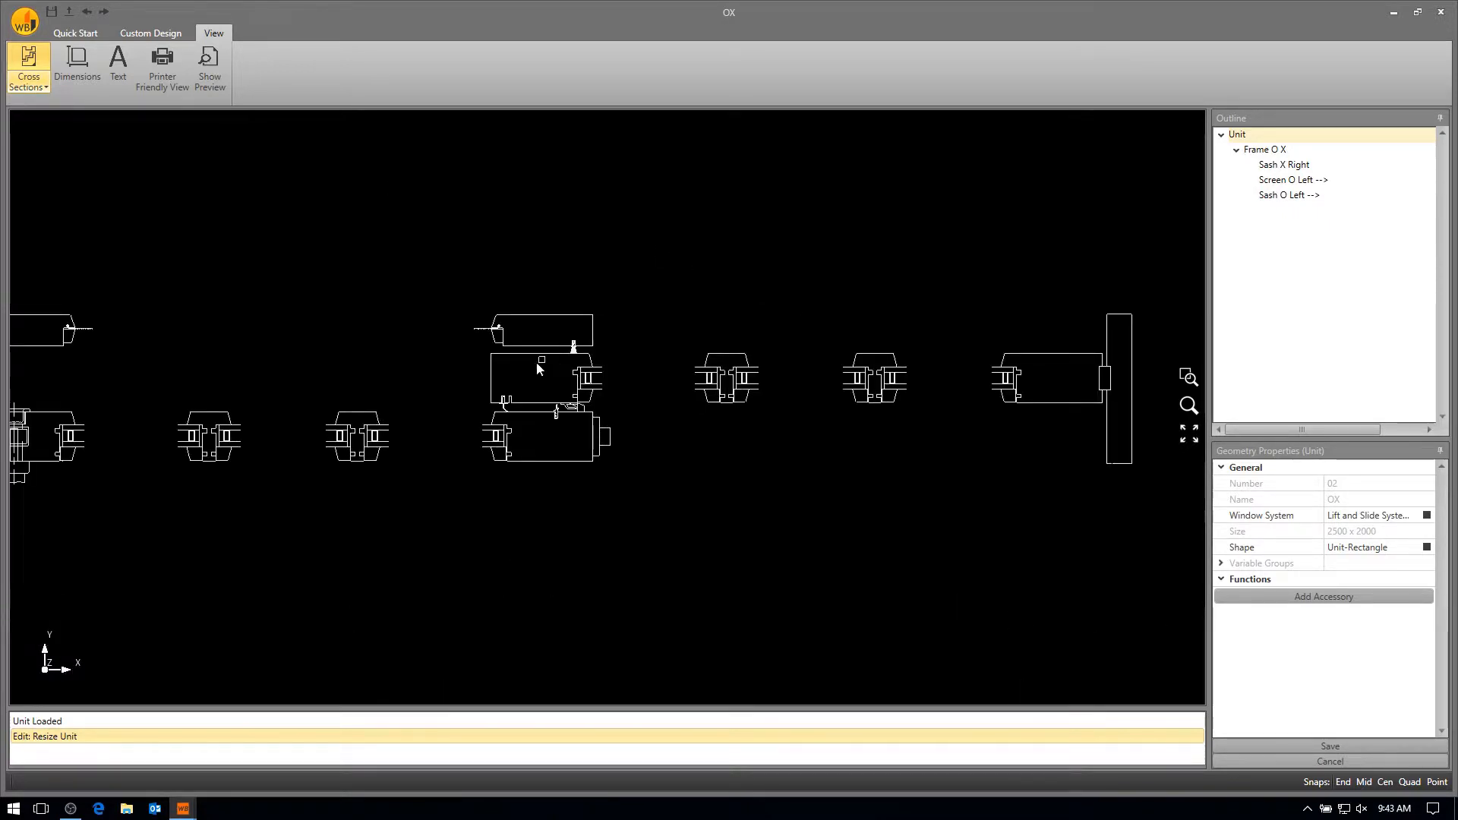
pyautogui.moveTo(536, 363); pyautogui.dragTo(662, 368, button='middle')
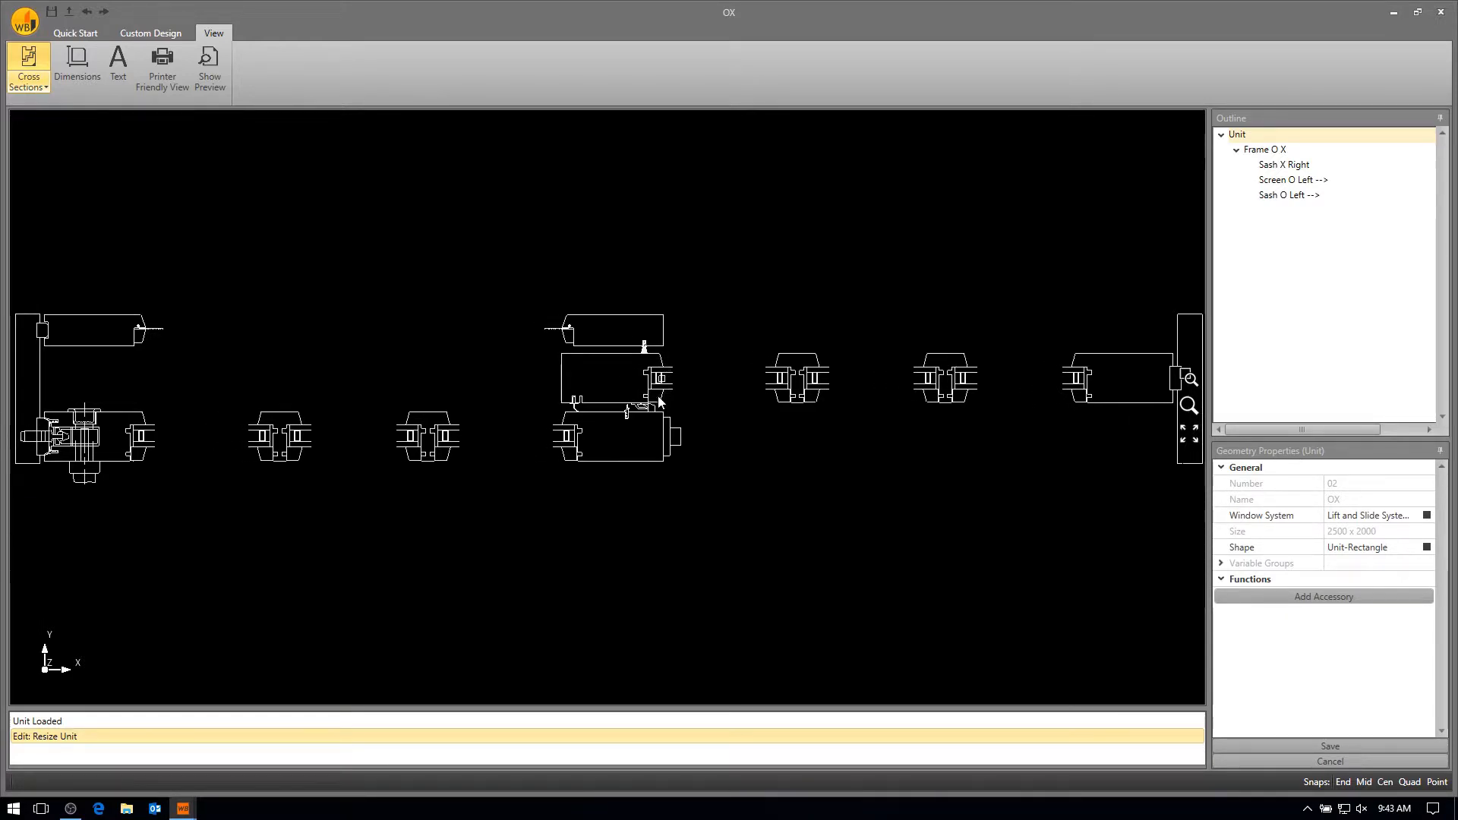
pyautogui.scroll(-4, 625, 527)
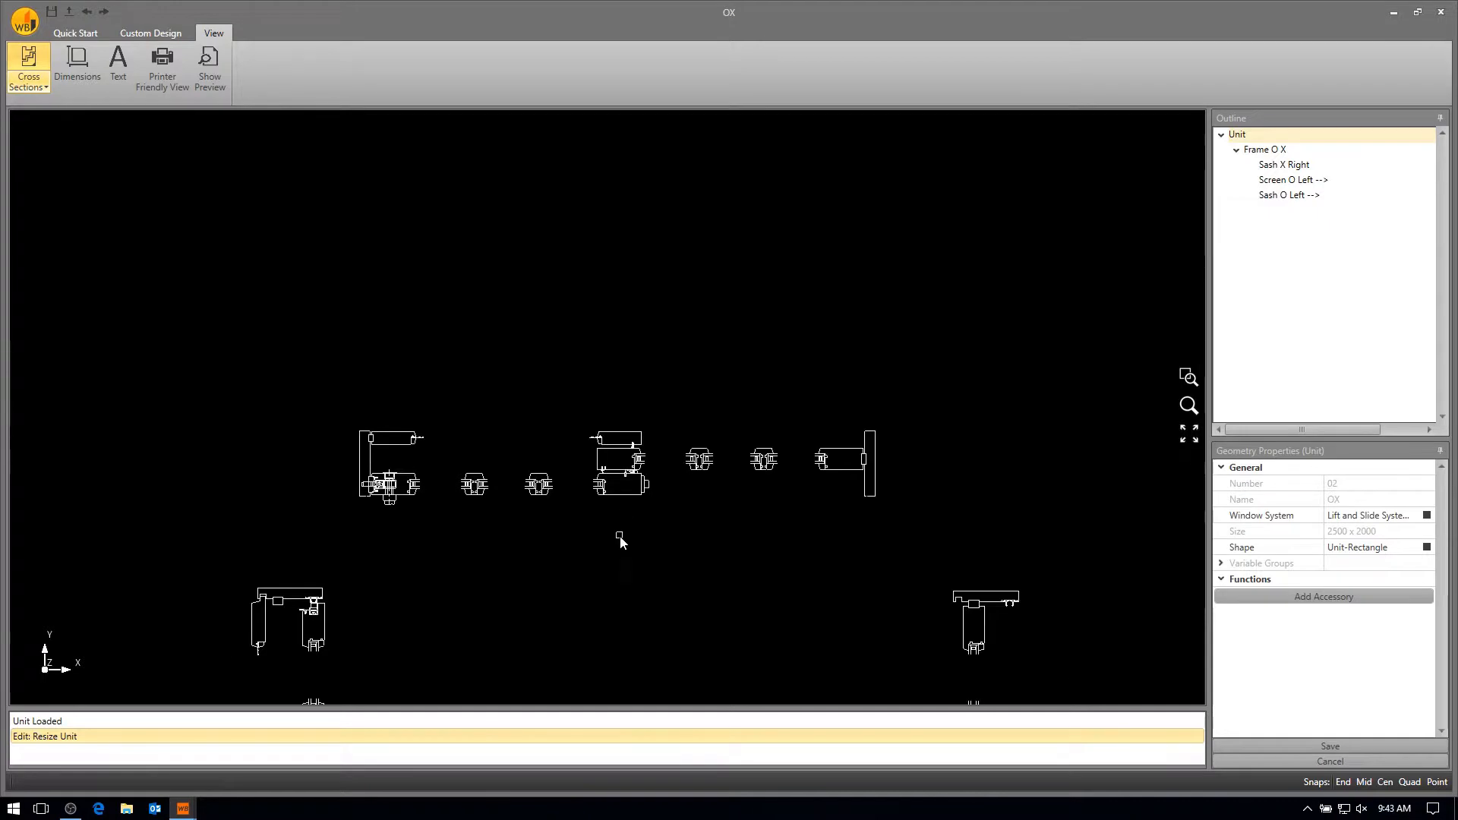
pyautogui.moveTo(622, 540); pyautogui.dragTo(650, 229, button='middle')
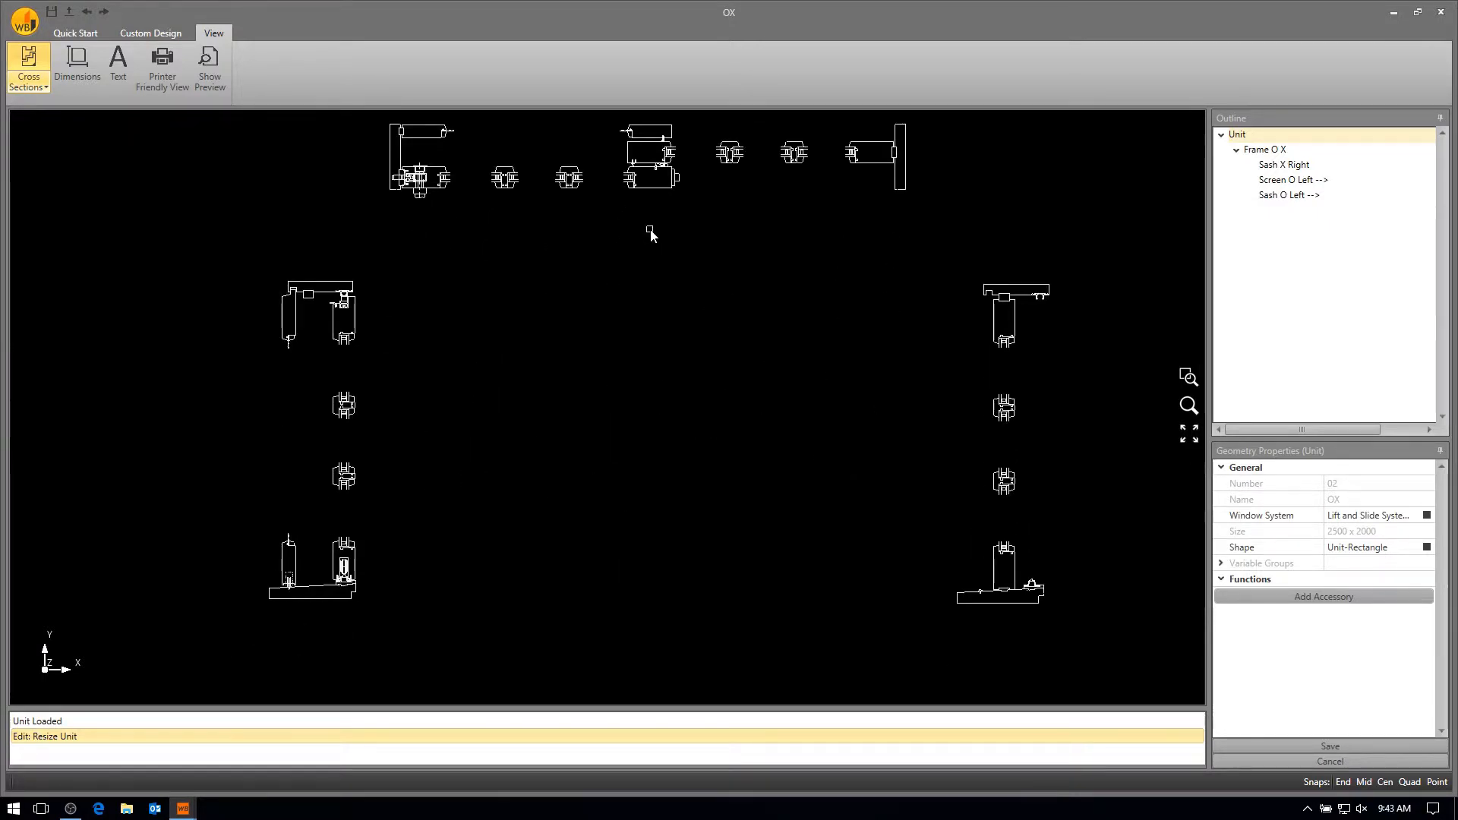
pyautogui.moveTo(641, 475); pyautogui.dragTo(648, 407, button='middle')
pyautogui.scroll(-5, 648, 407)
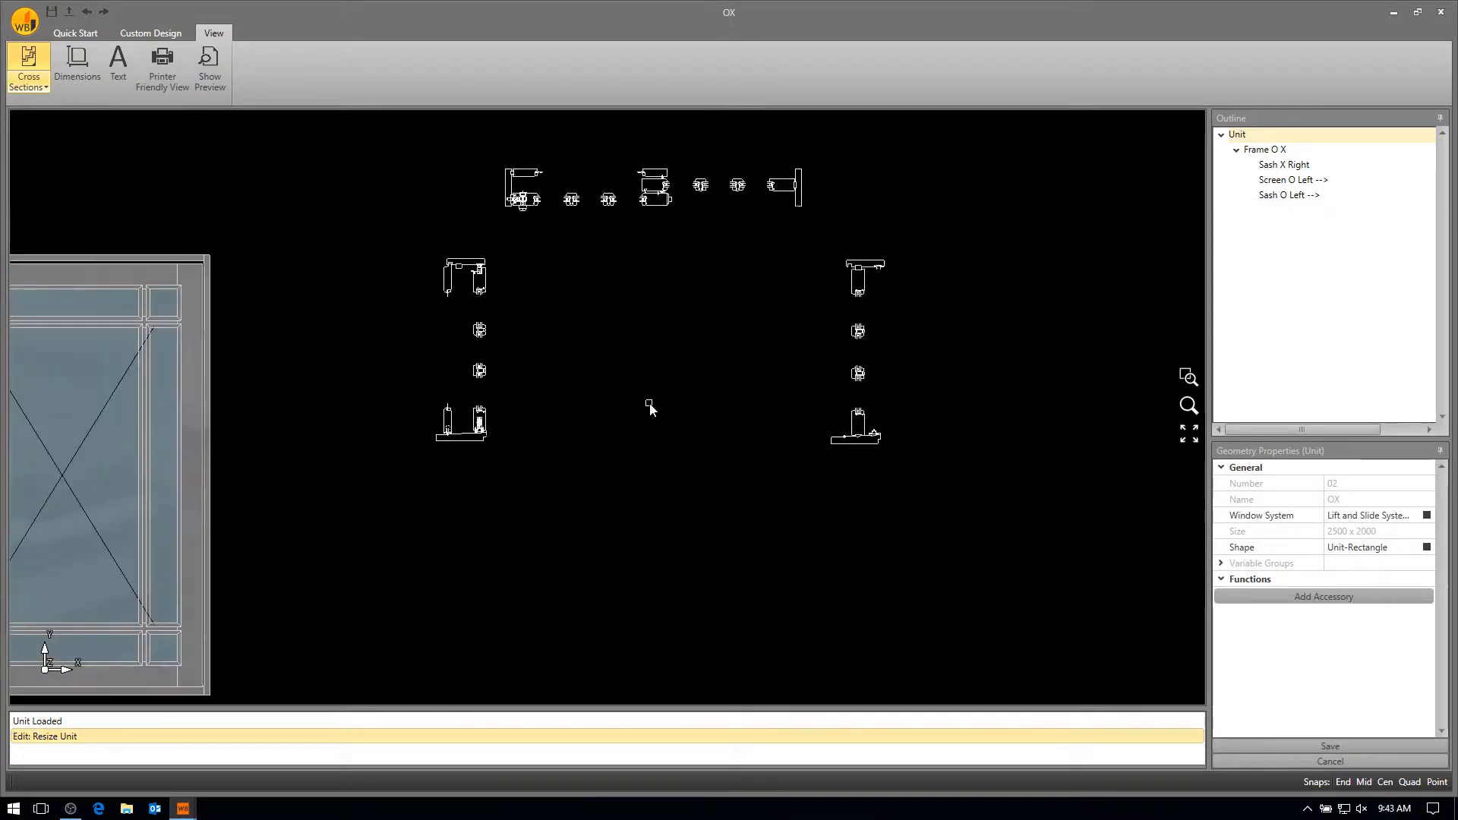
# - Save the OX unit and close its design window
pyautogui.click(51, 12)
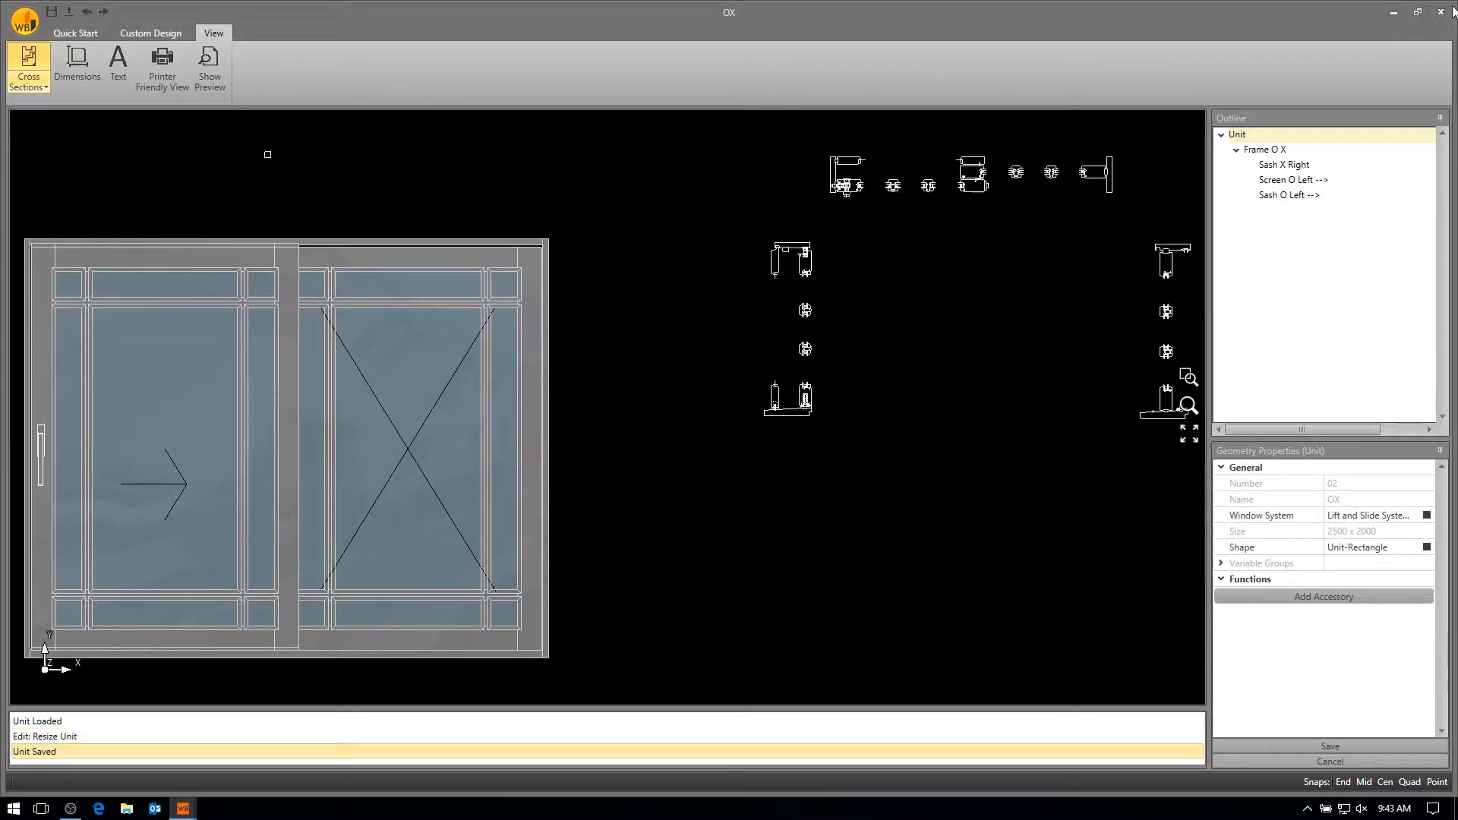
pyautogui.click(1440, 11)
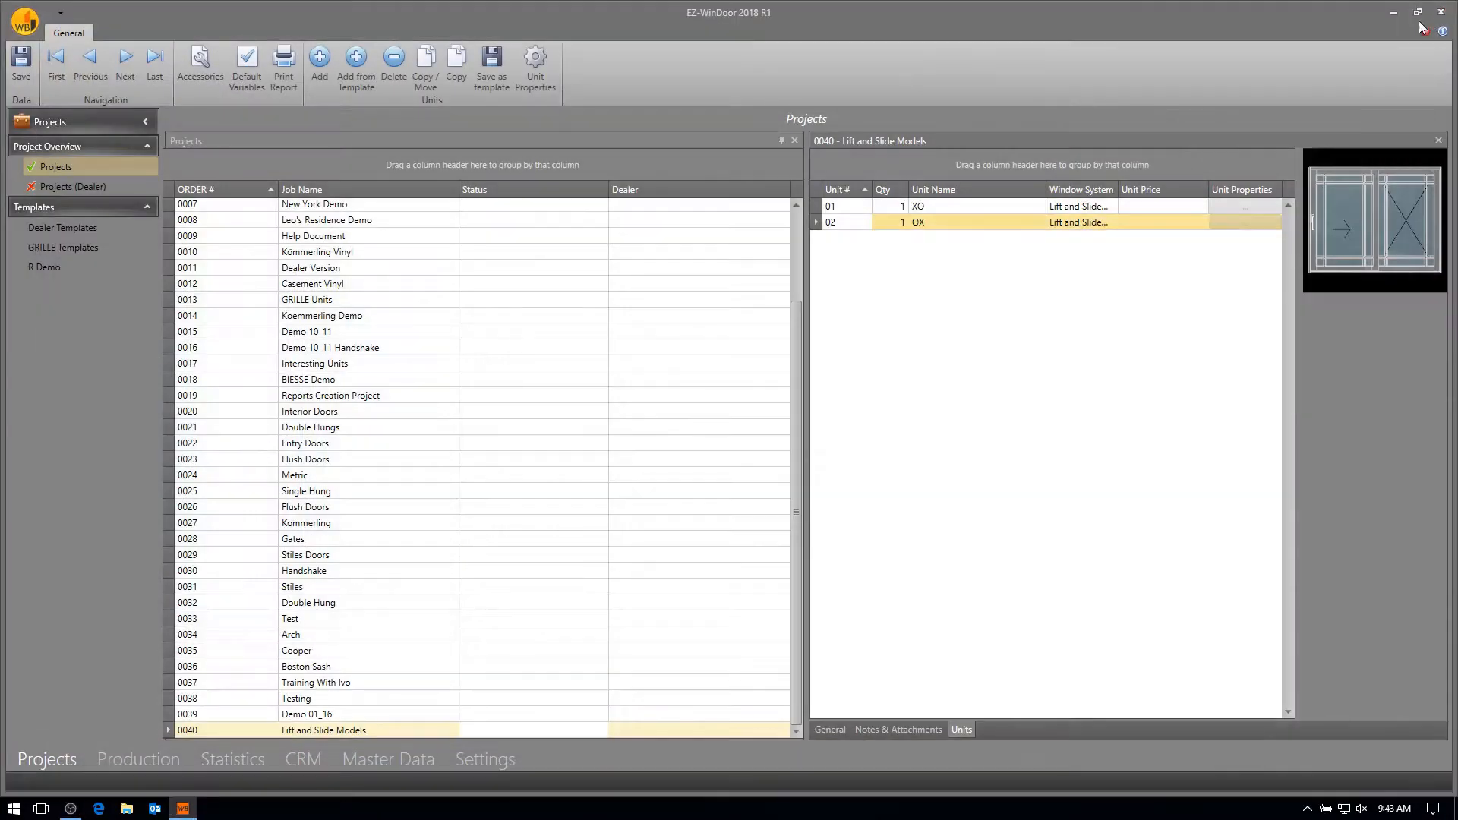
# - Add unit 03, XOOX, from the R Demo templates to the project
pyautogui.click(375, 71)
pyautogui.click(339, 215)
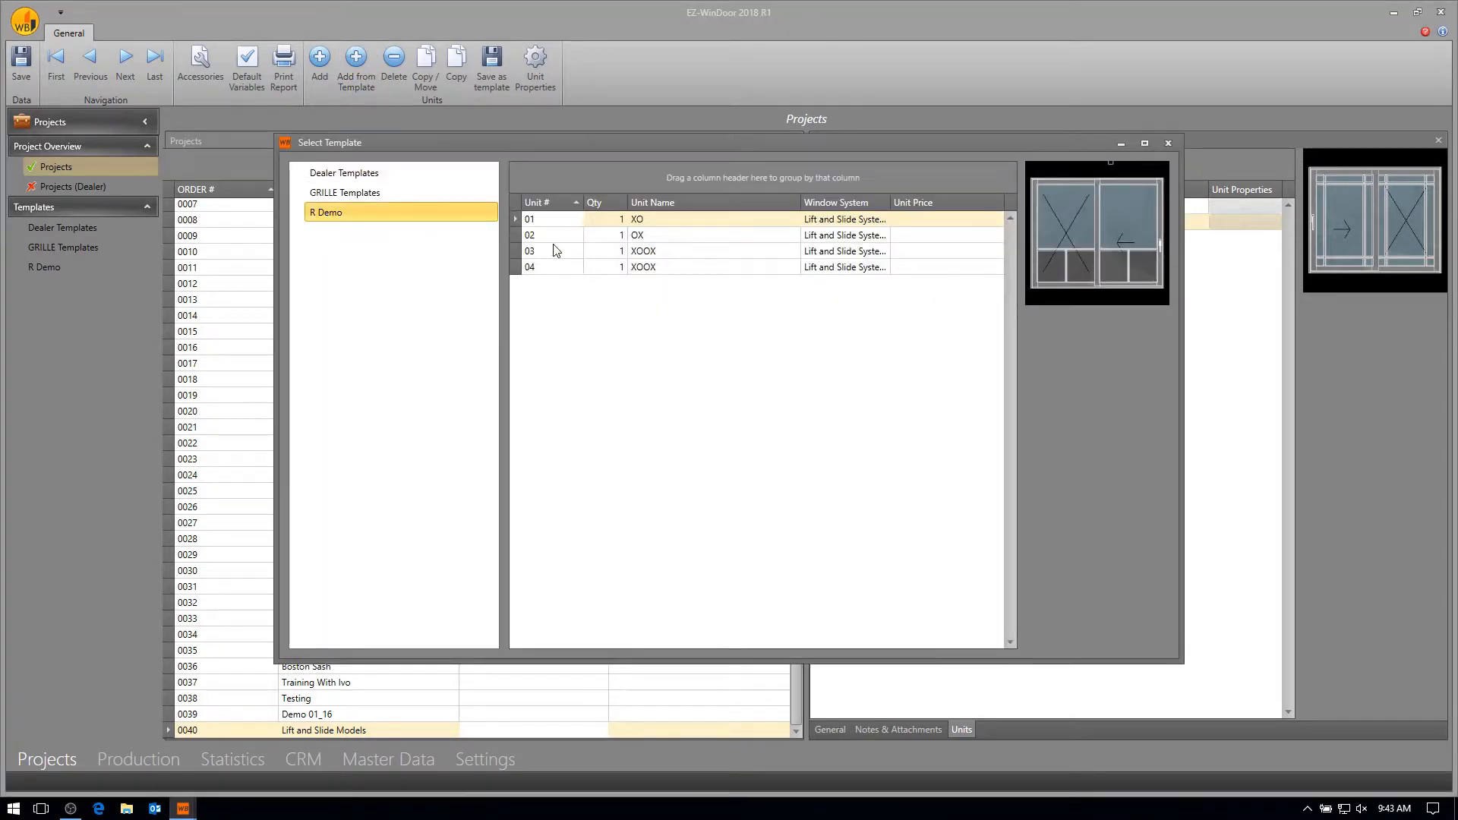
pyautogui.doubleClick(557, 250)
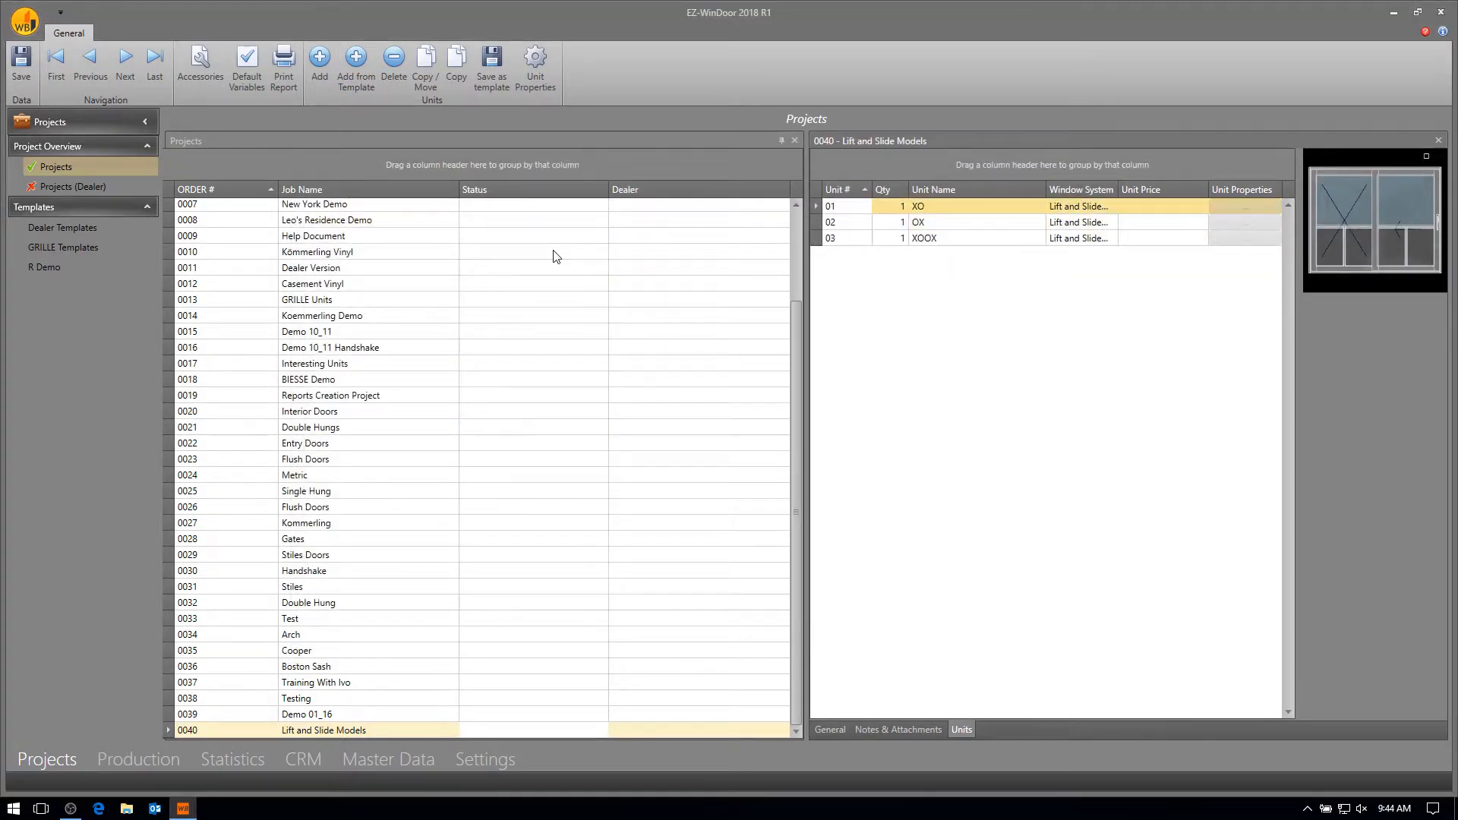
# - Open XOOX unit 03 and turn on its cross sections beside the elevation
pyautogui.doubleClick(843, 238)
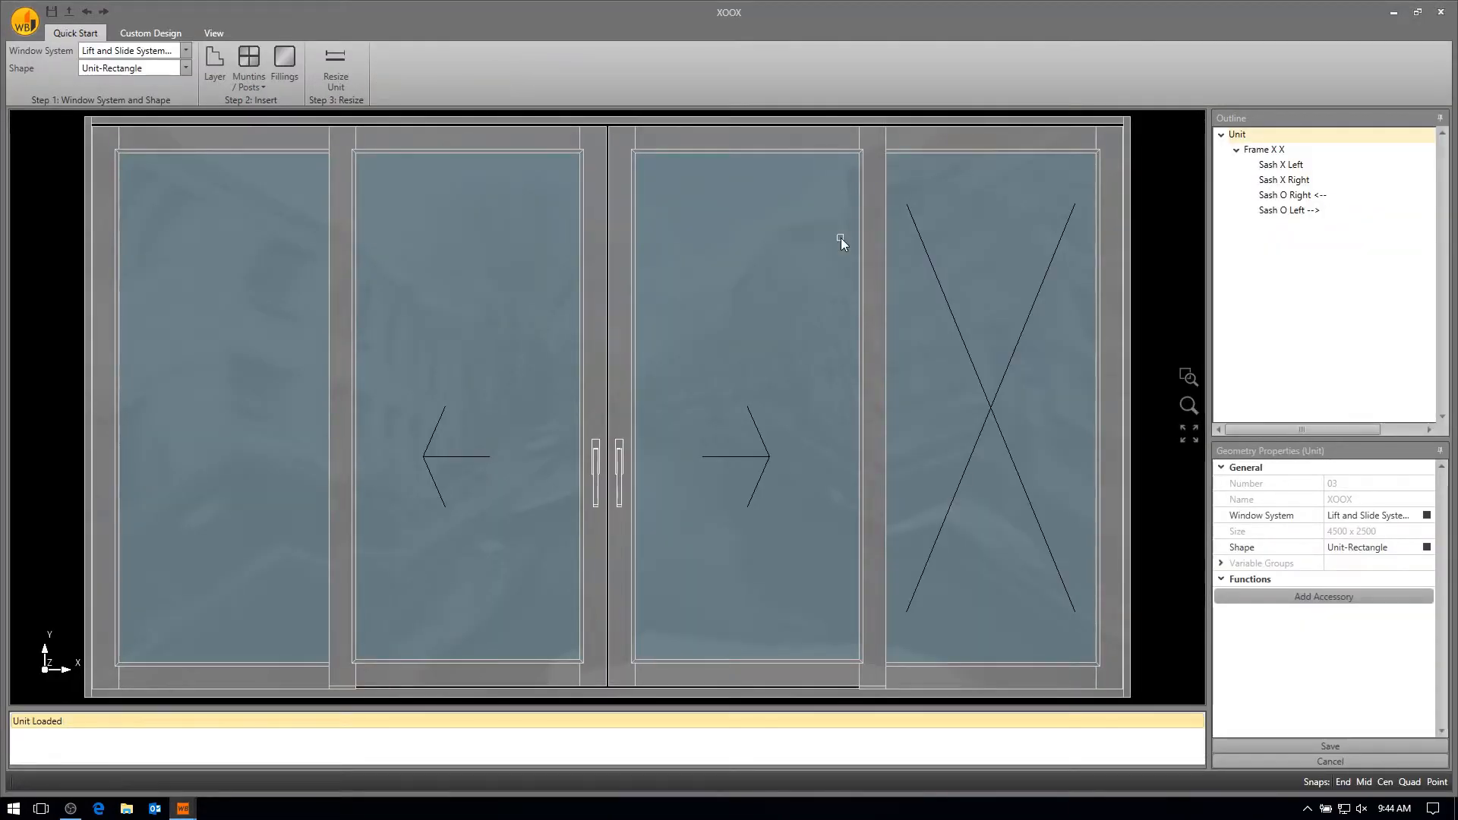
pyautogui.click(213, 34)
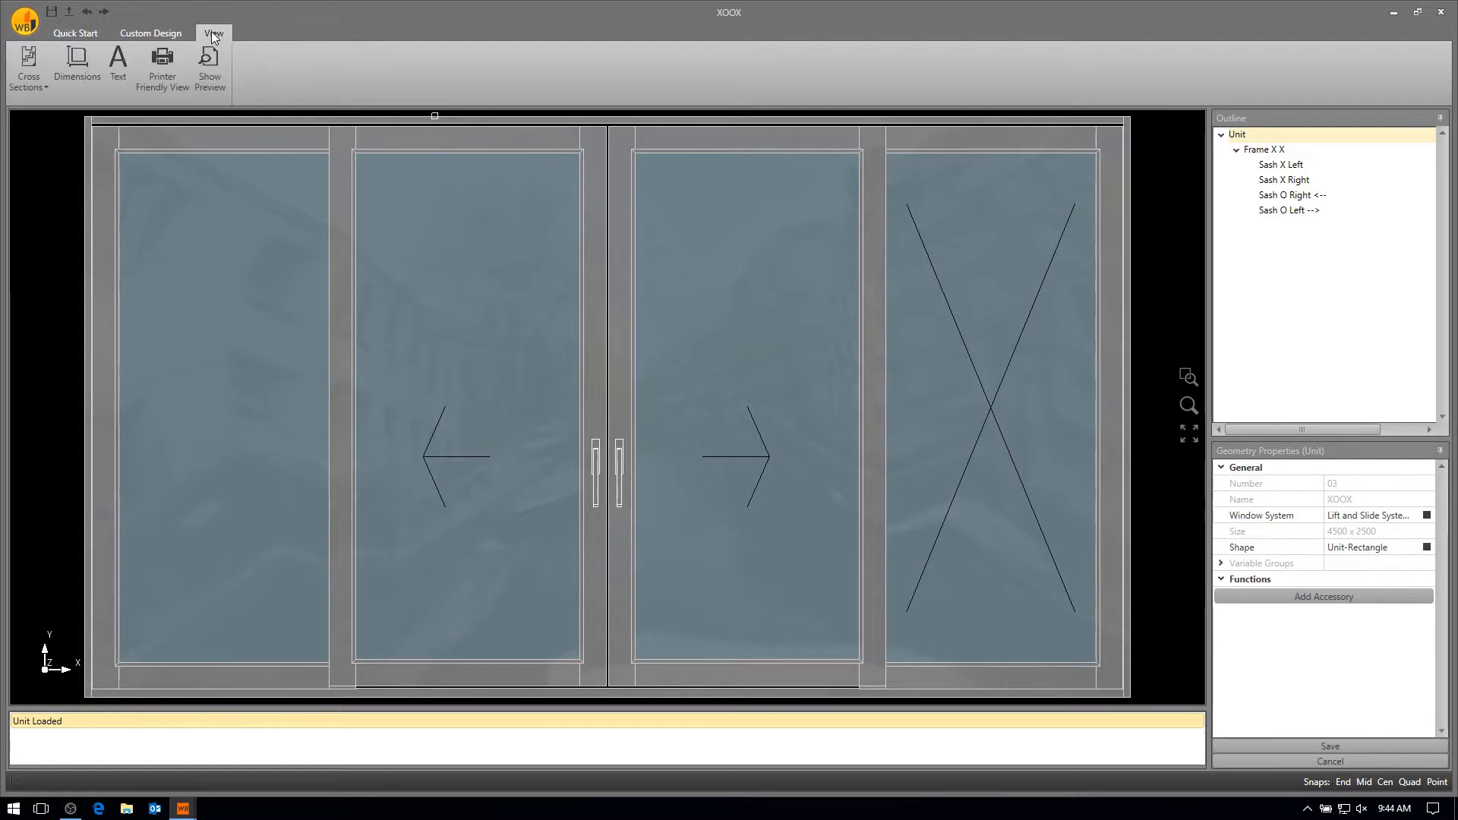
pyautogui.scroll(-4, 750, 349)
pyautogui.moveTo(838, 349); pyautogui.dragTo(437, 366, button='middle')
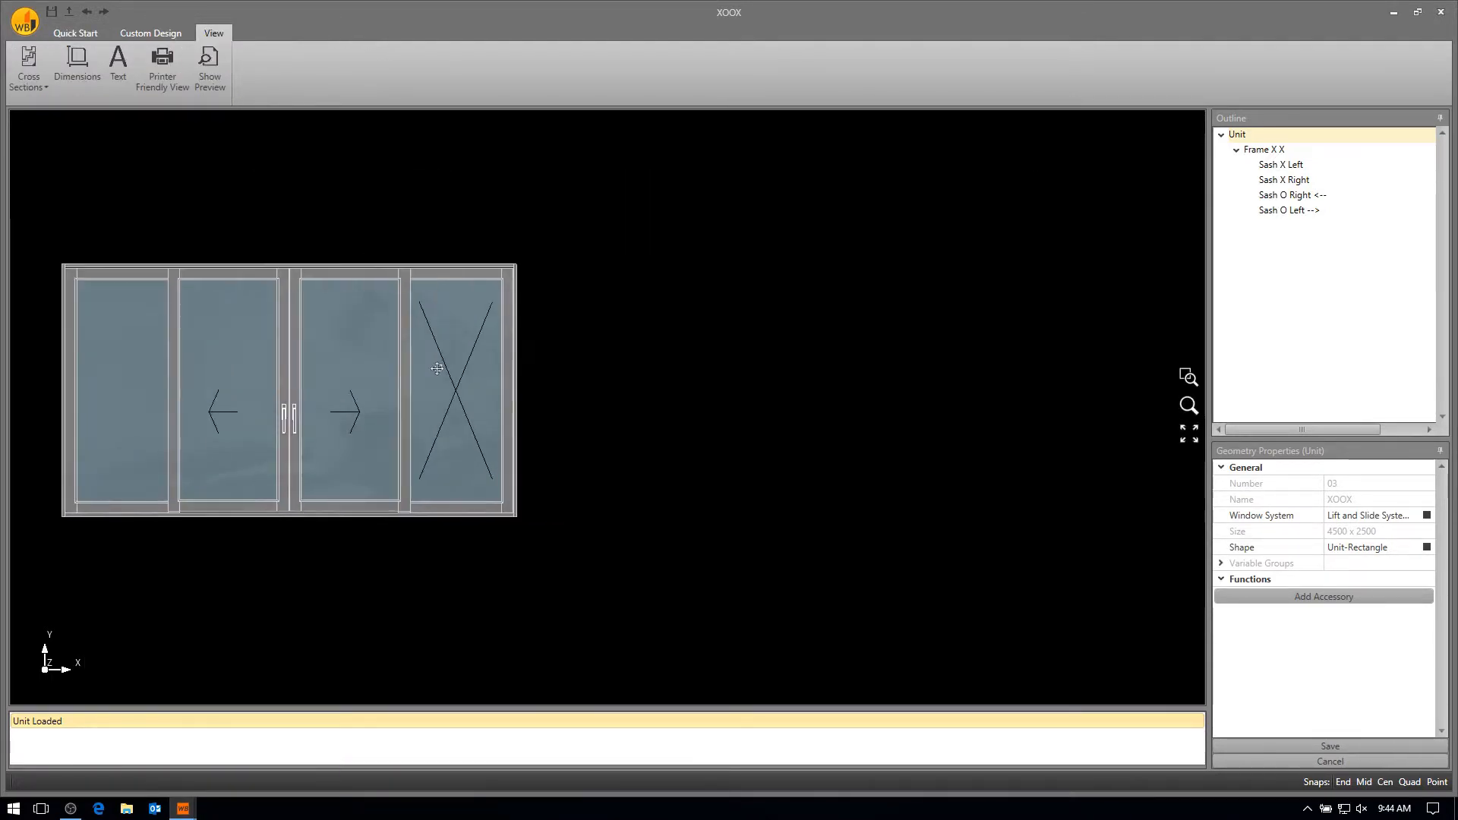
pyautogui.click(35, 48)
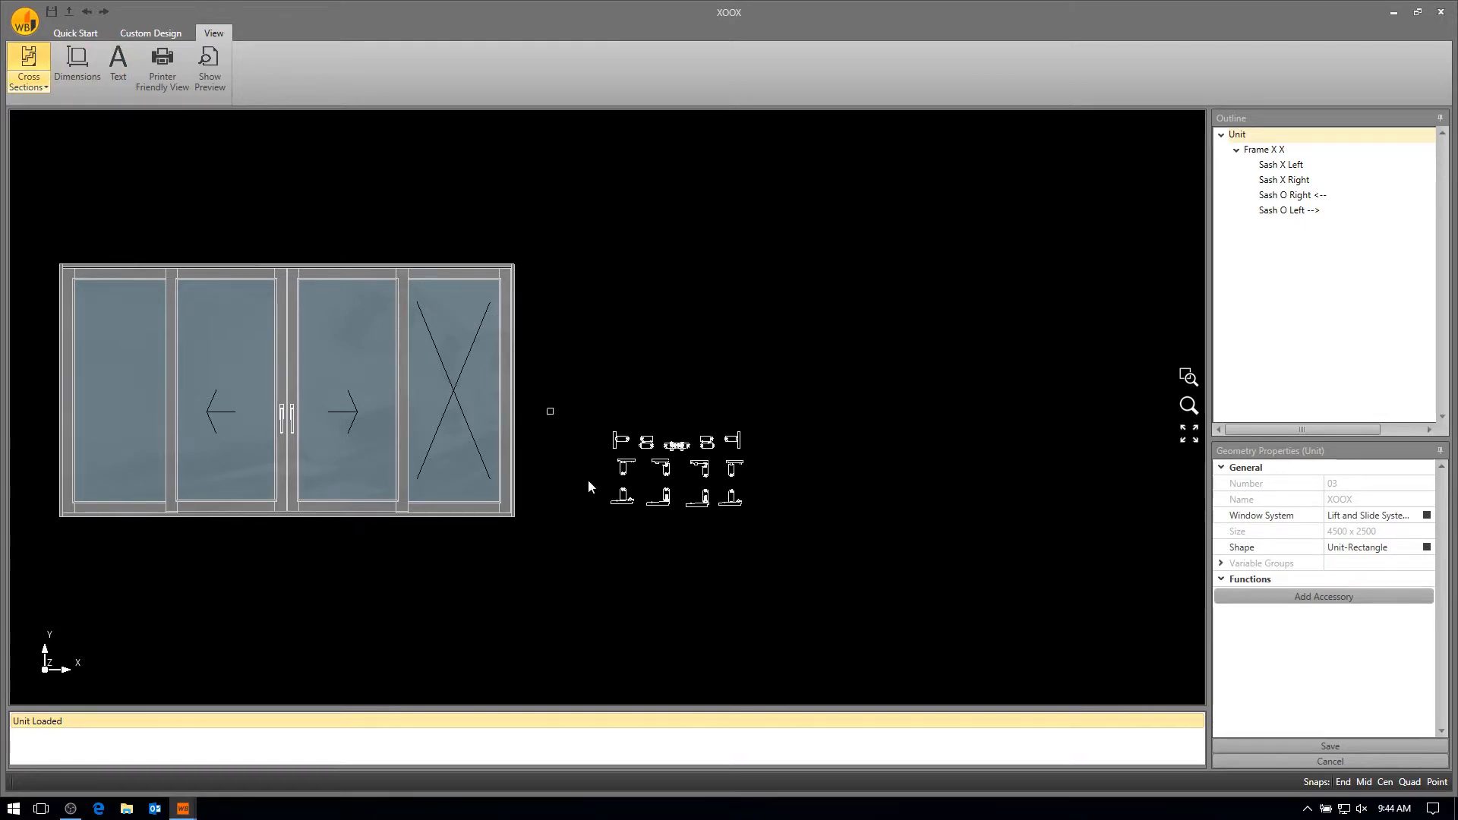
# - Examine the four-panel XOOX unit's horizontal and vertical cross sections, including where the two middle sashes meet
pyautogui.scroll(8, 587, 480)
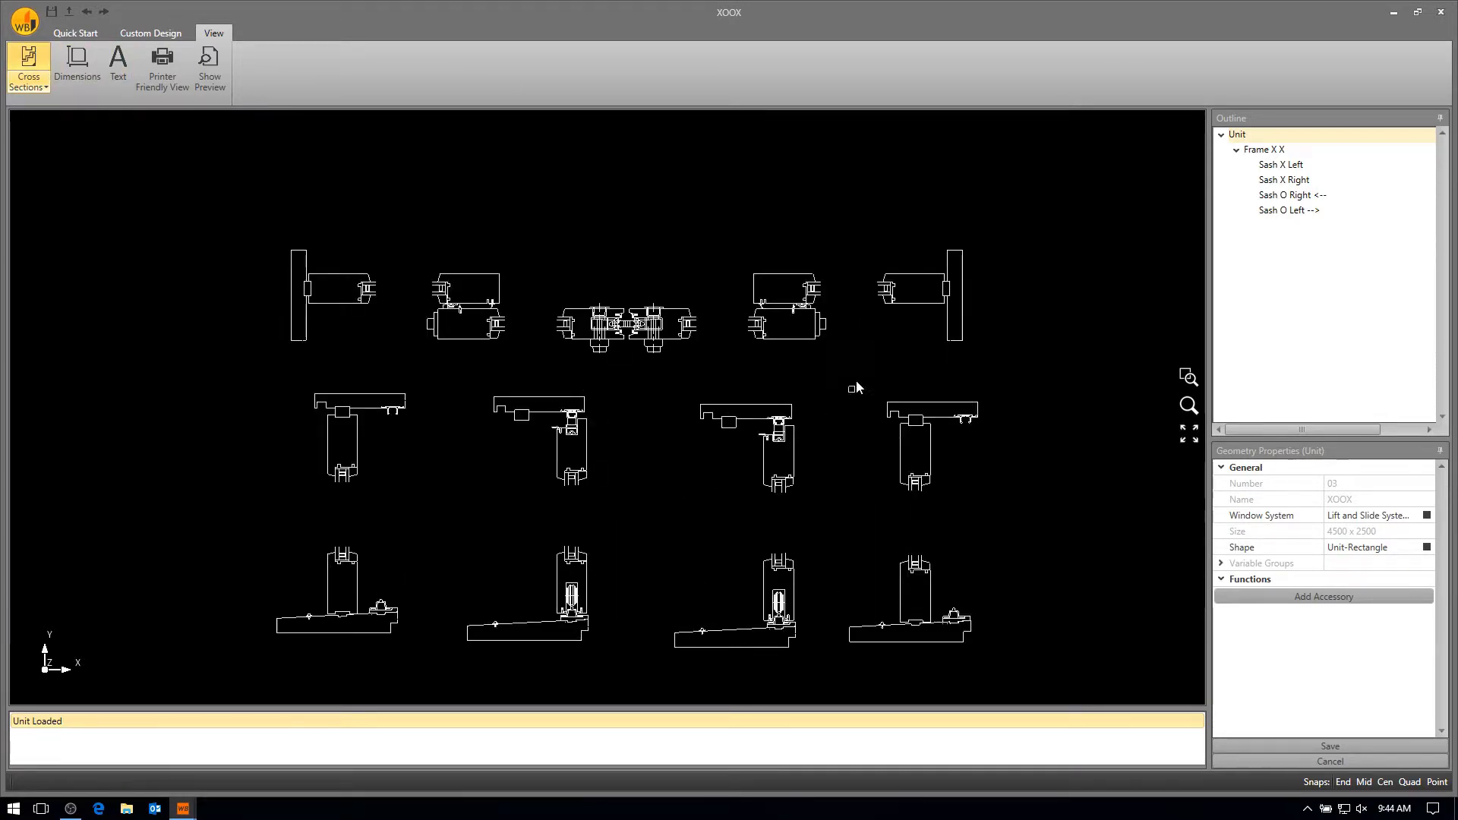
pyautogui.moveTo(824, 368); pyautogui.dragTo(822, 392, button='middle')
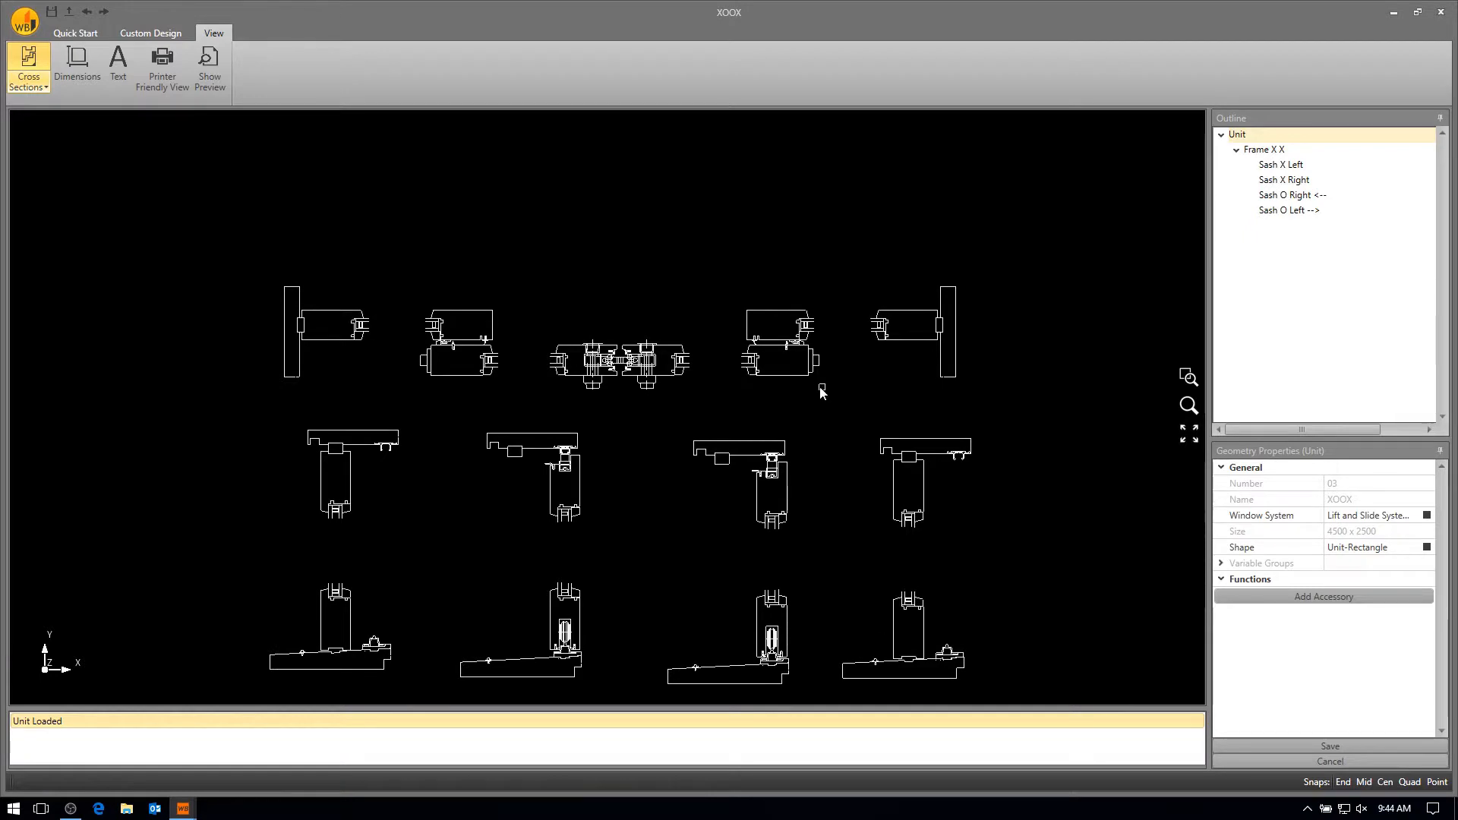
pyautogui.scroll(1, 822, 391)
pyautogui.scroll(2, 634, 351)
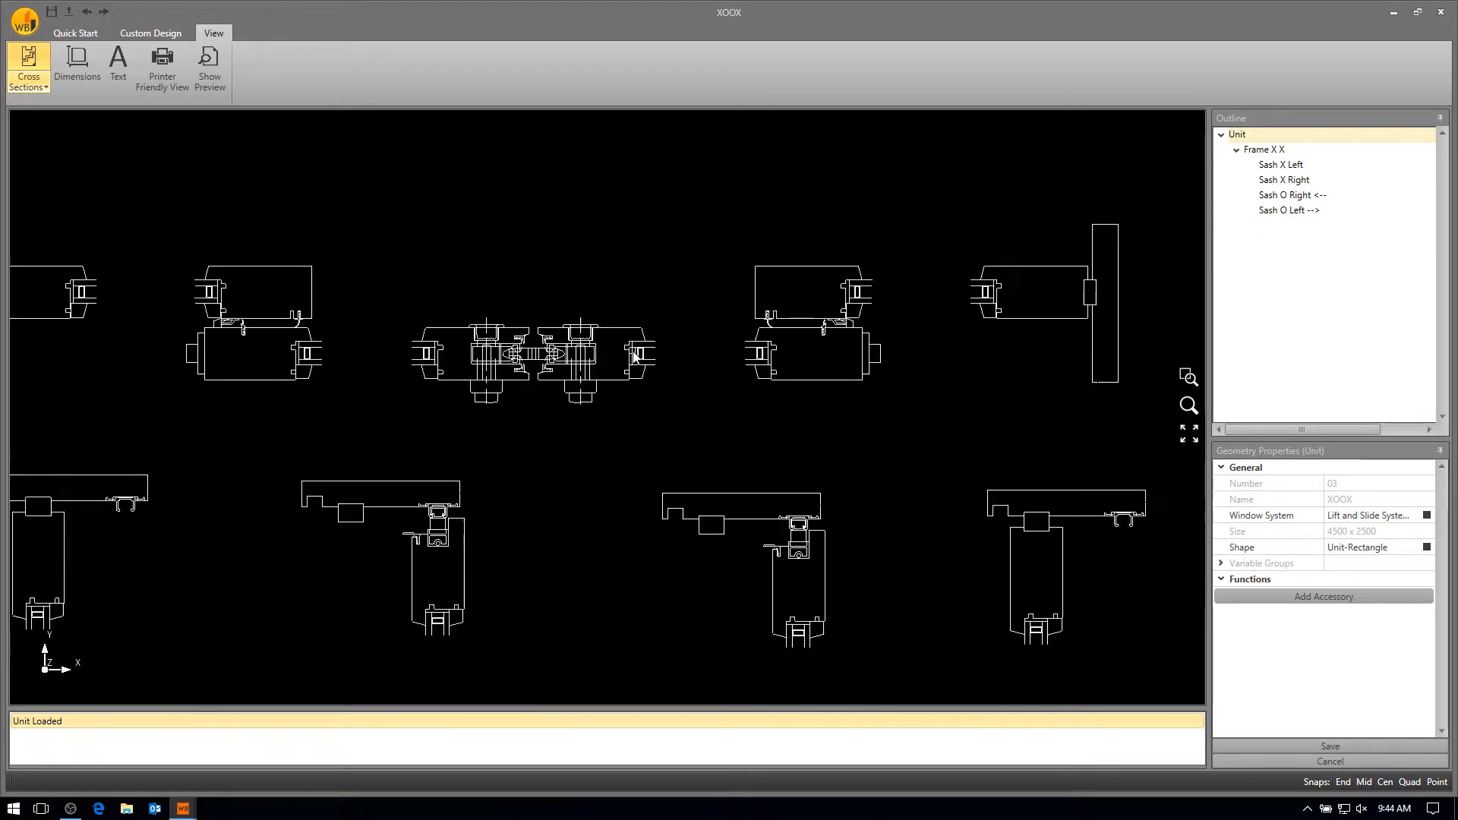
pyautogui.scroll(1, 600, 334)
pyautogui.moveTo(604, 335); pyautogui.dragTo(663, 345, button='middle')
pyautogui.scroll(-1, 662, 347)
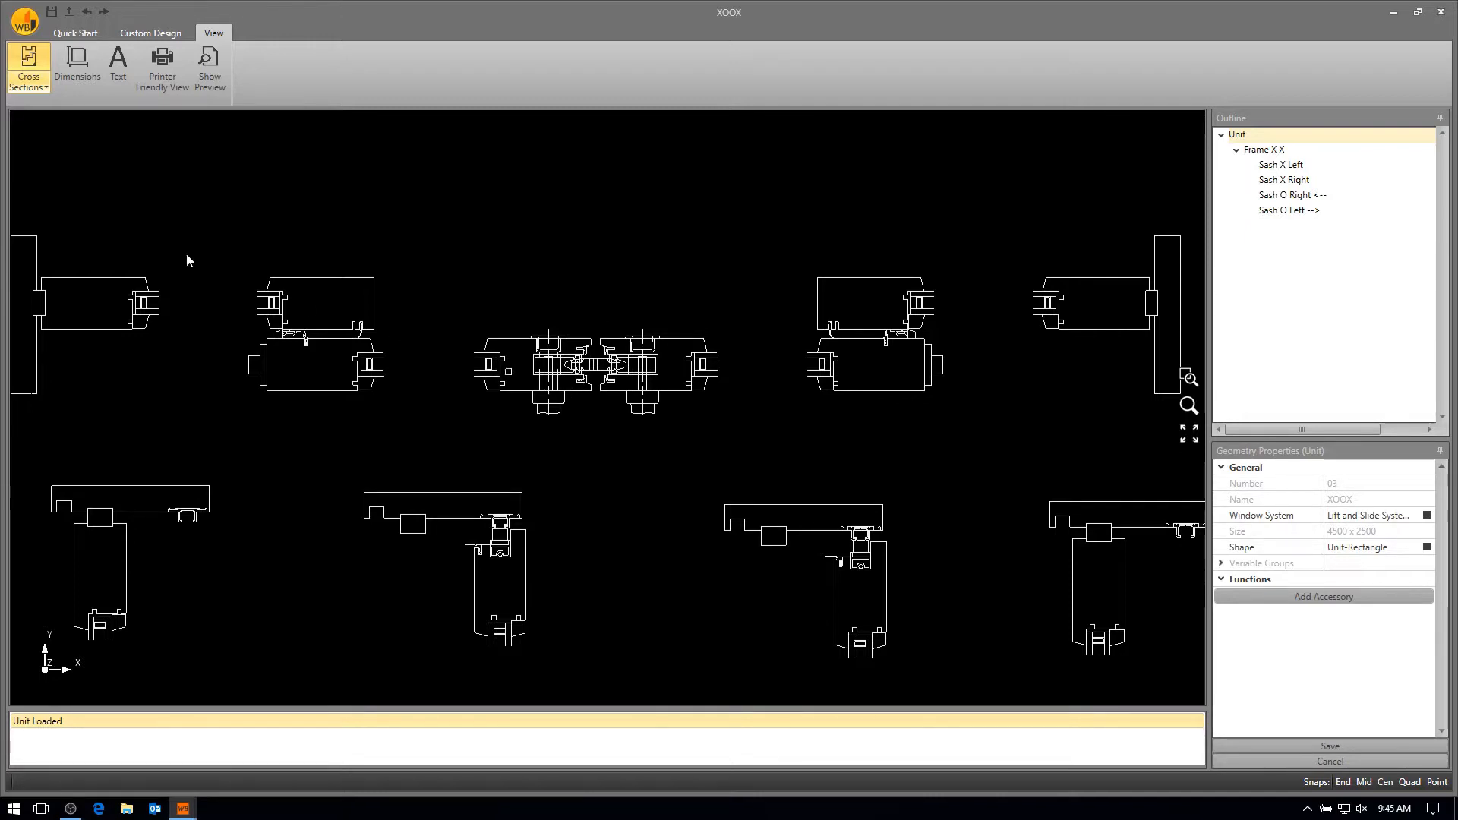
# - Save XOOX unit 03 and close its design window
pyautogui.click(53, 13)
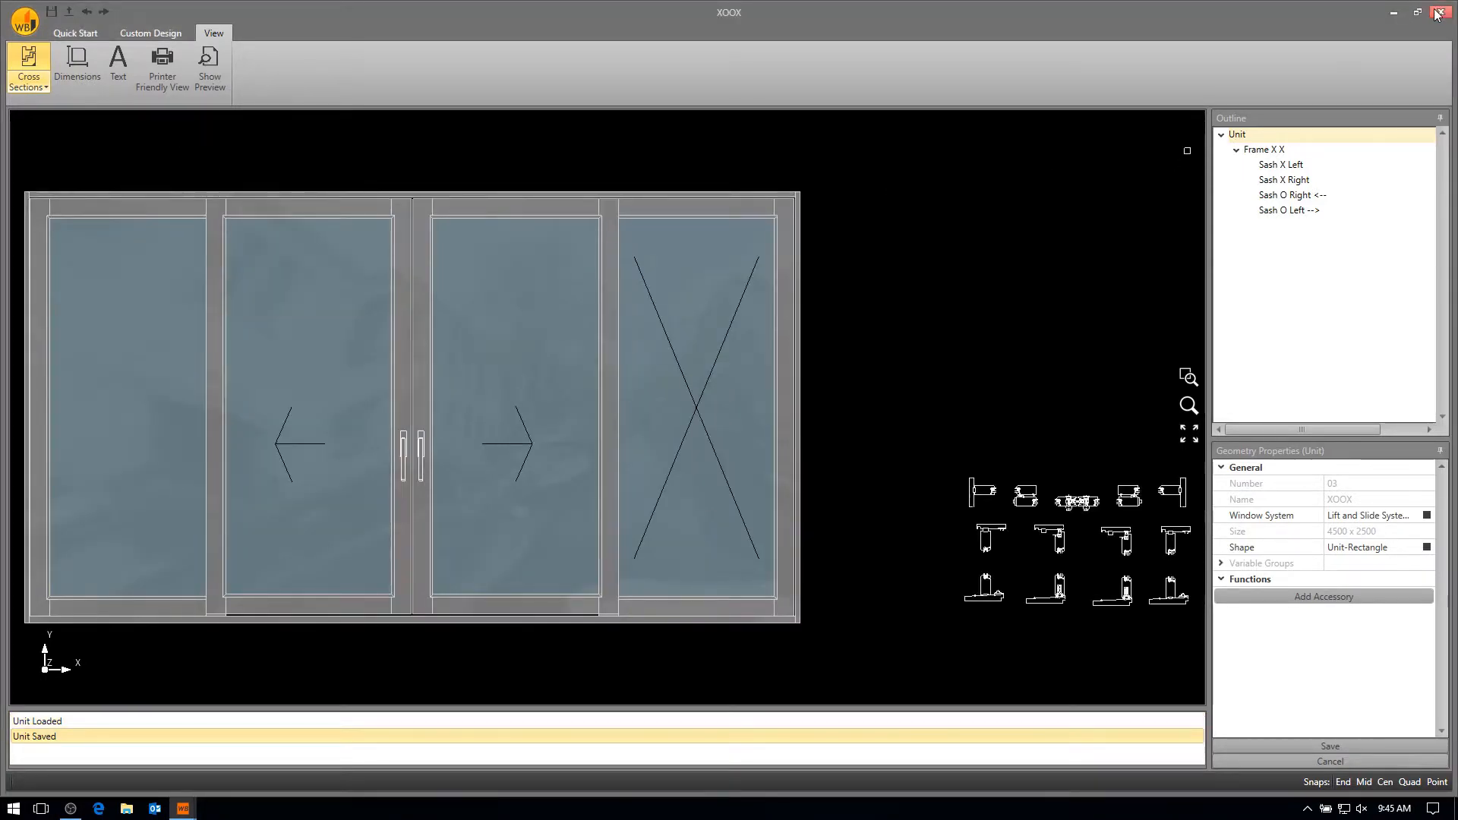
pyautogui.click(1438, 13)
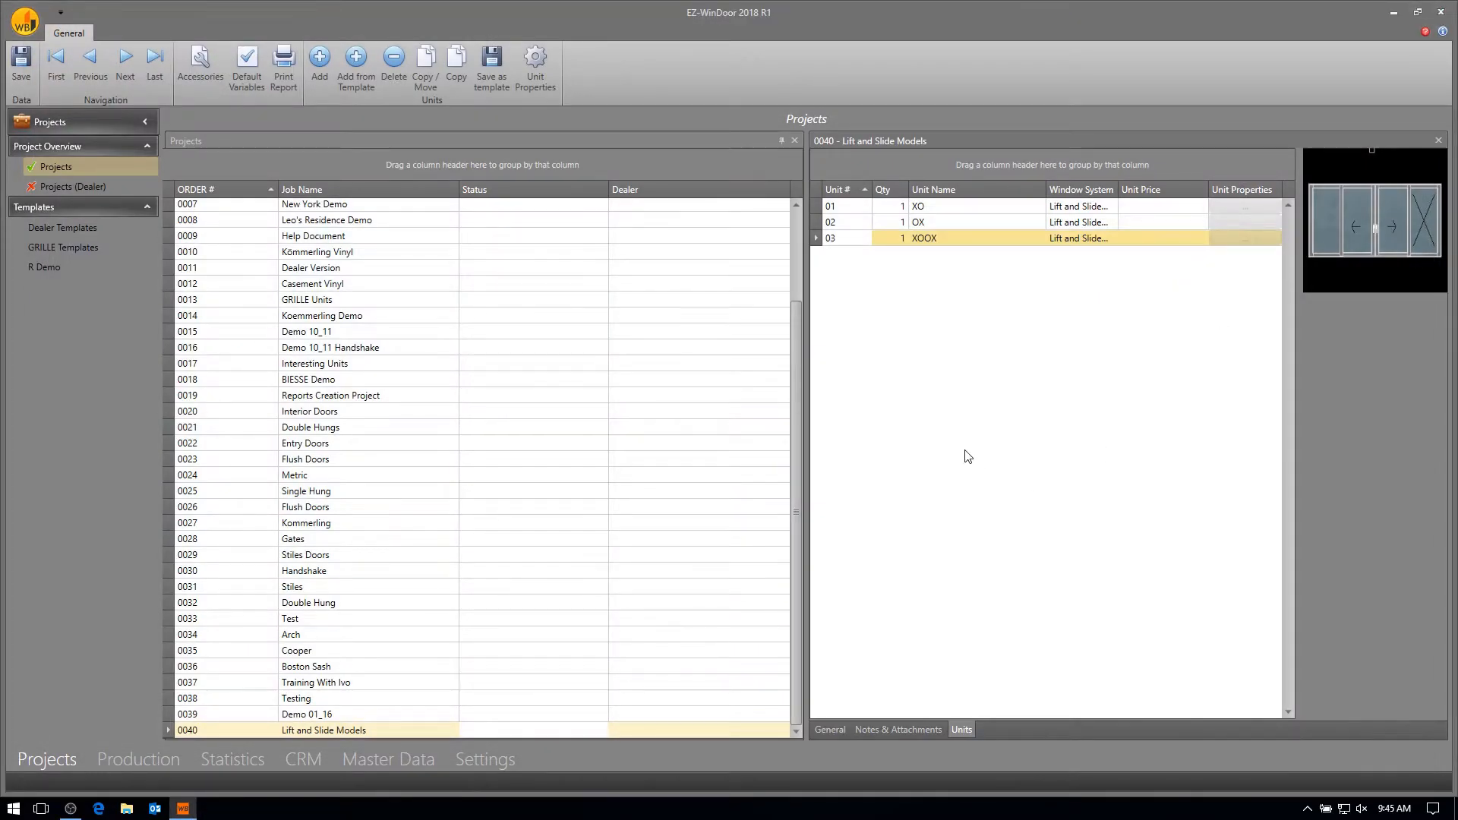
# - Add unit 04, the XOOX with curved muntins, from the R Demo templates to the project
pyautogui.click(356, 64)
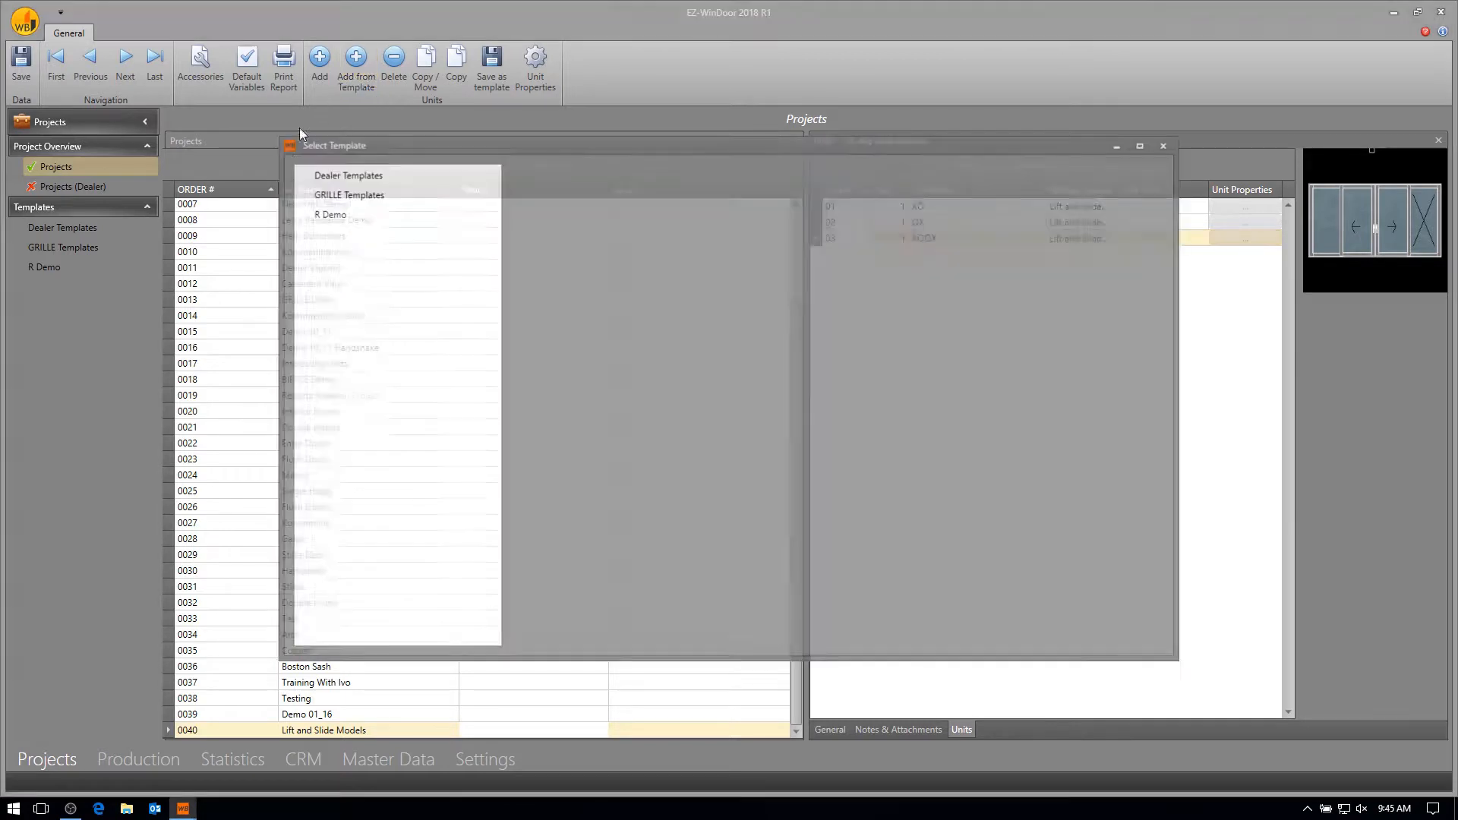
pyautogui.click(355, 216)
pyautogui.click(569, 267)
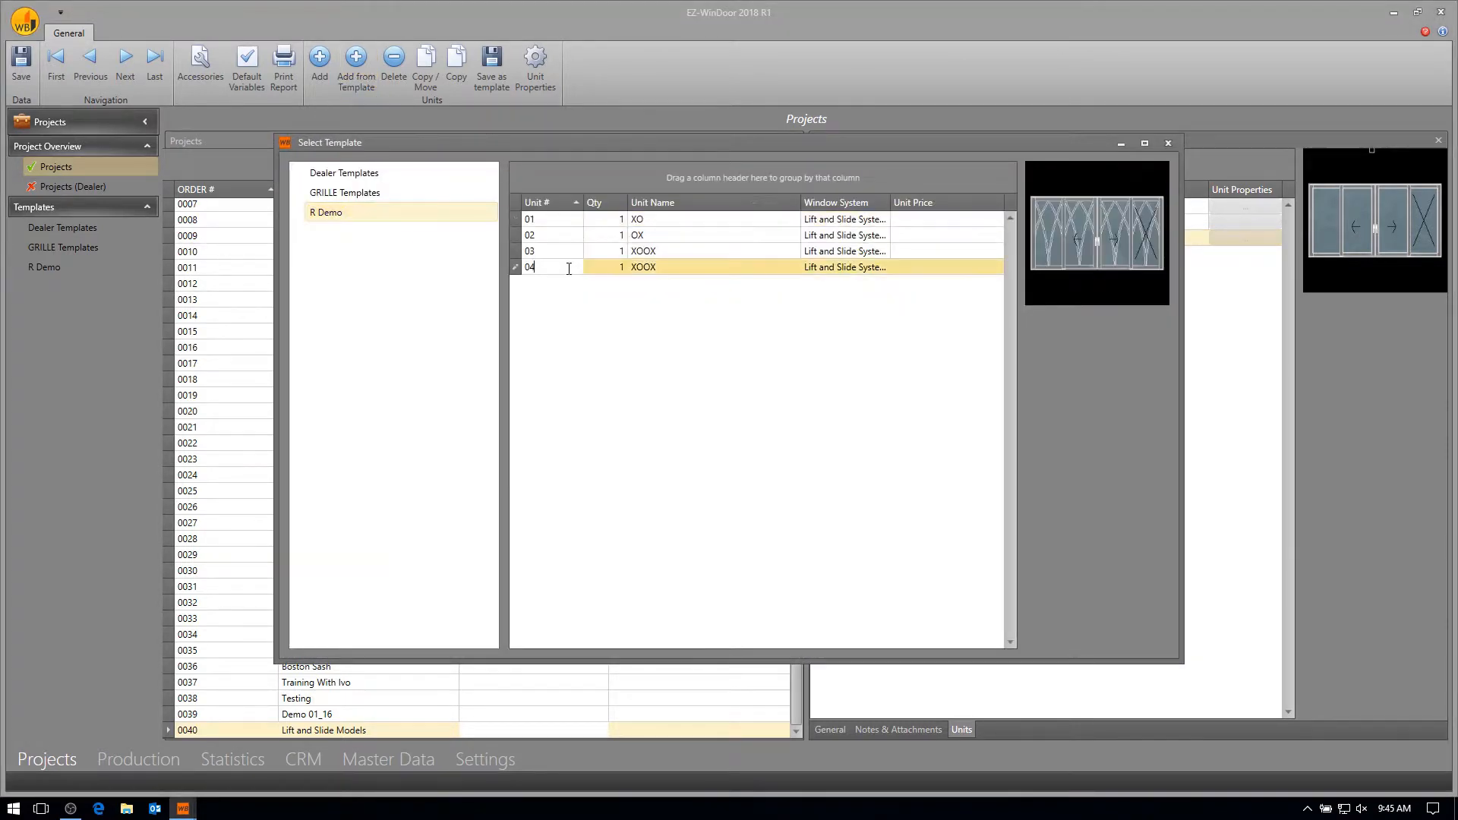
pyautogui.doubleClick(569, 267)
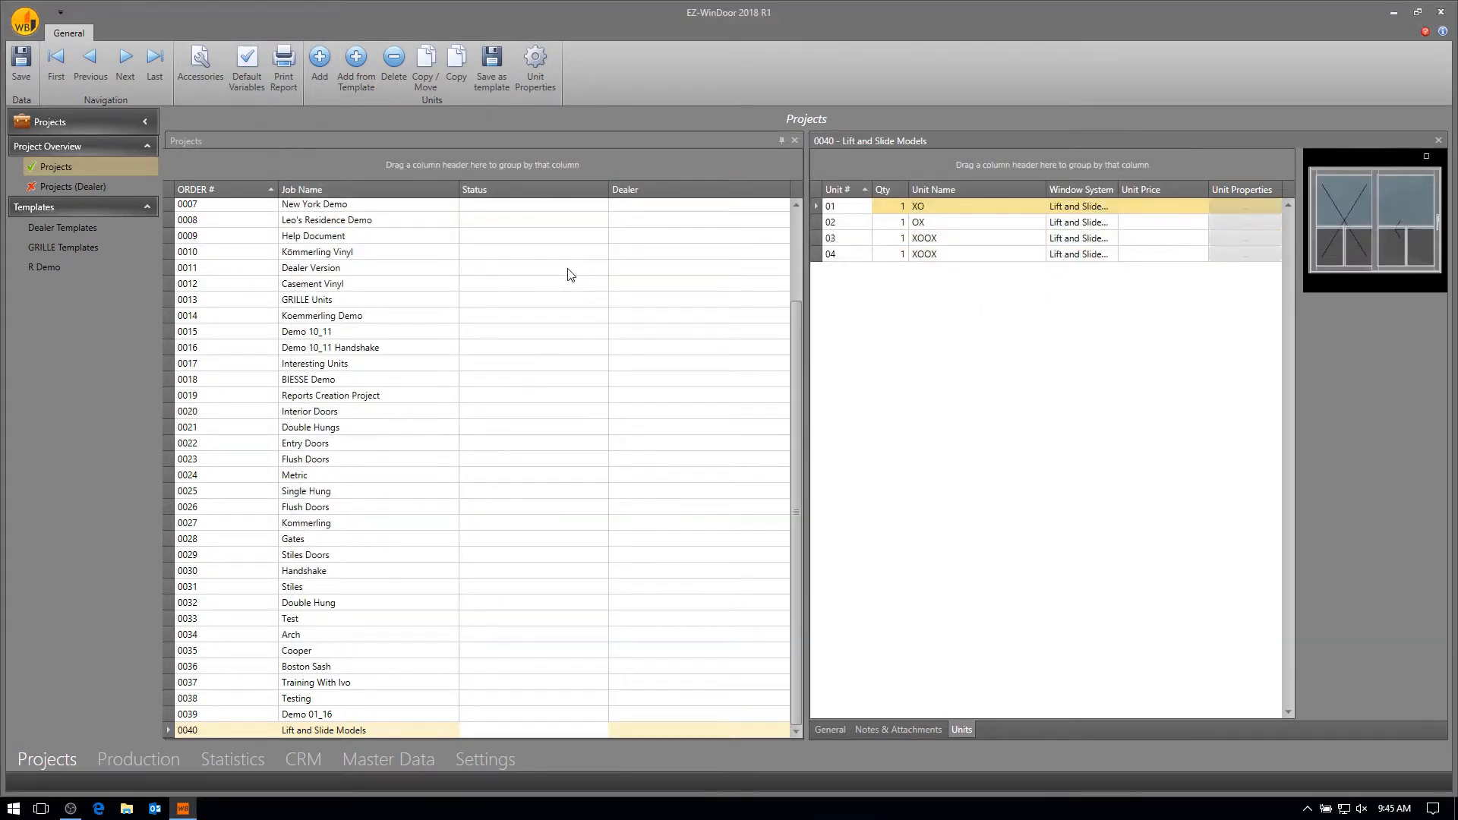
# - Open XOOX unit 04 for design, save it and close its design window
pyautogui.click(851, 259)
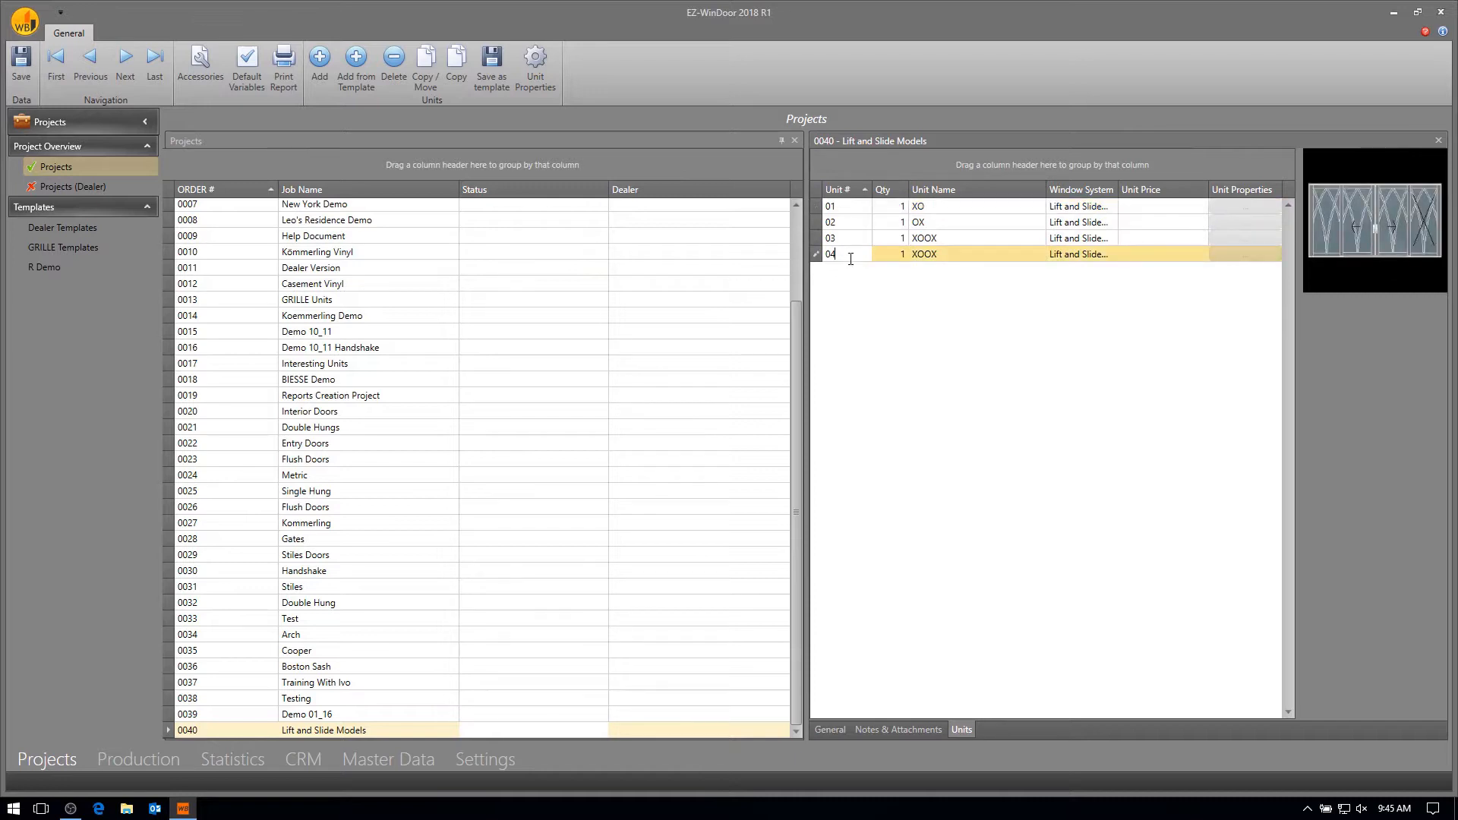
pyautogui.doubleClick(848, 259)
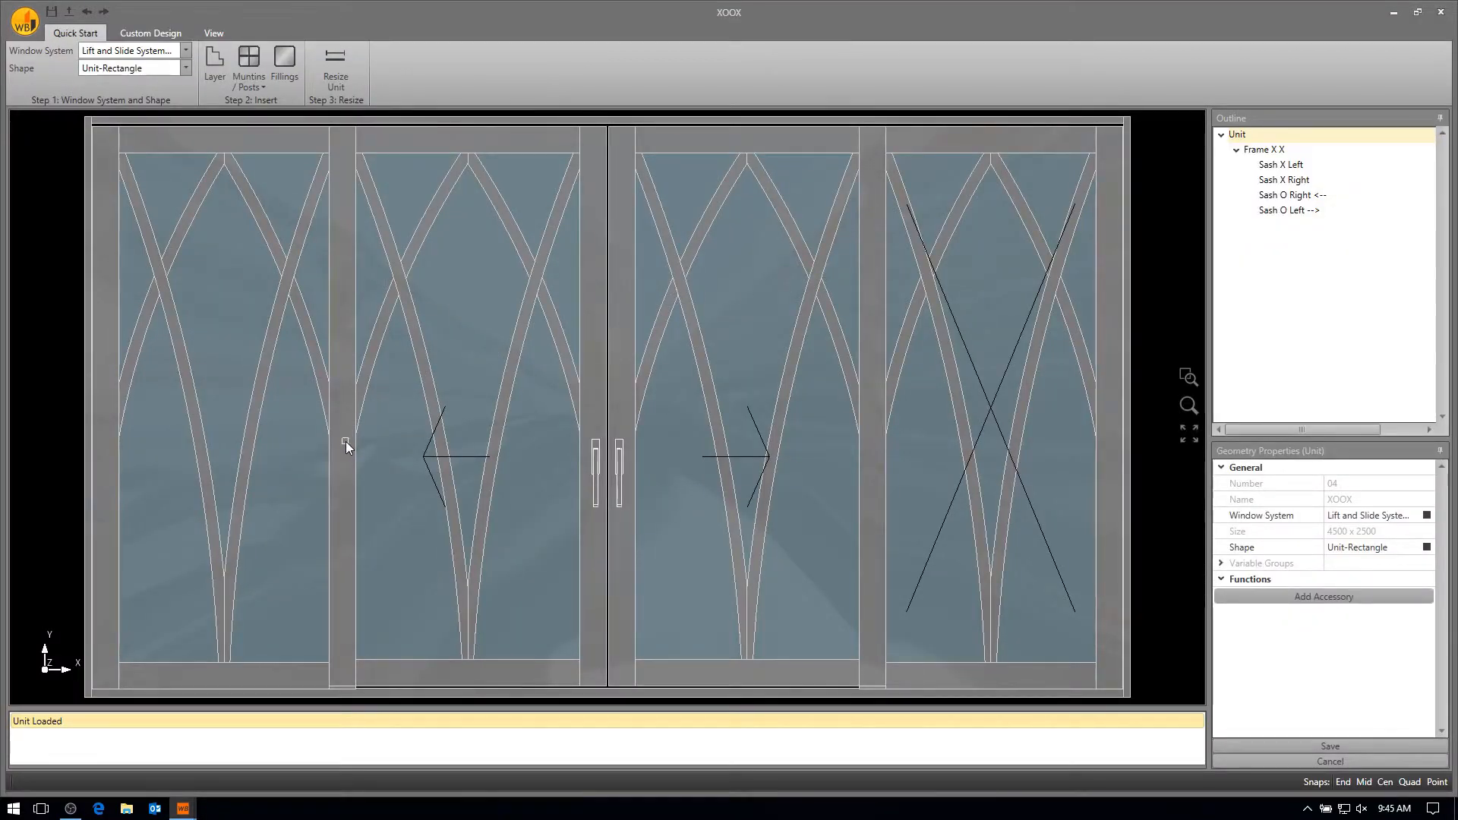
pyautogui.click(50, 12)
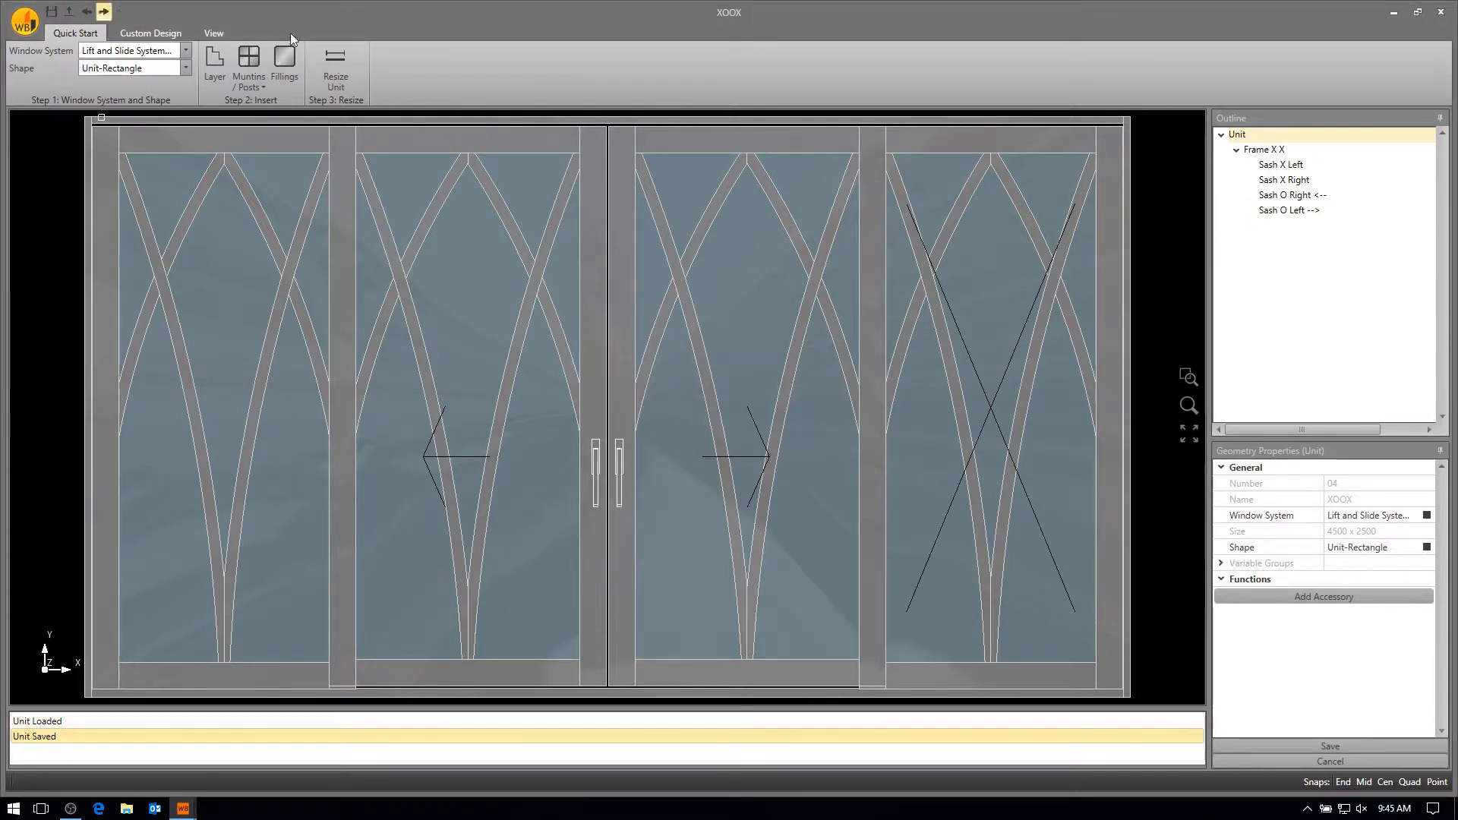
pyautogui.click(1440, 13)
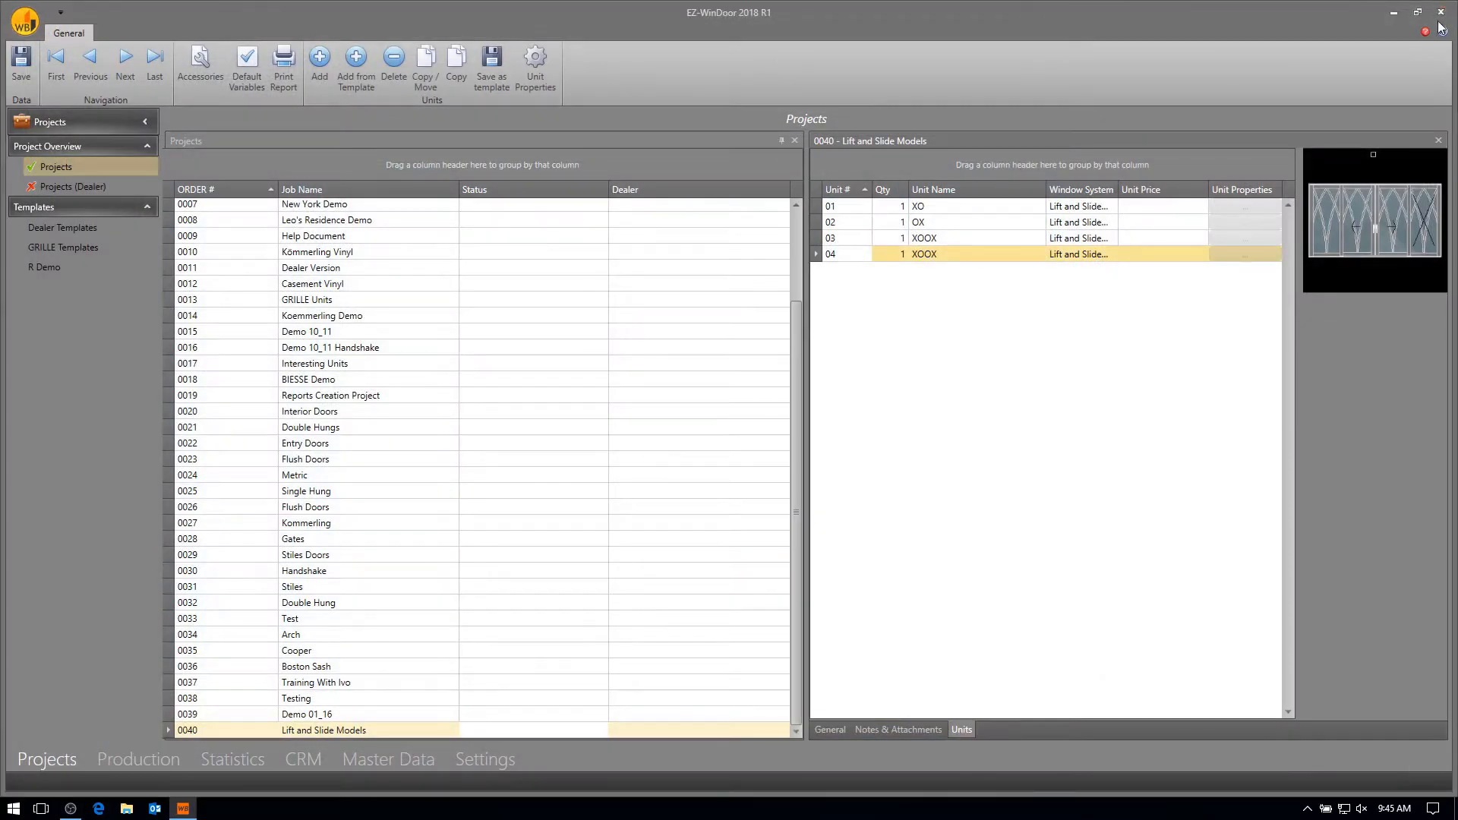
# - Close the project's unit list and select the Lift and Slide Models project in the Production area
pyautogui.click(1438, 142)
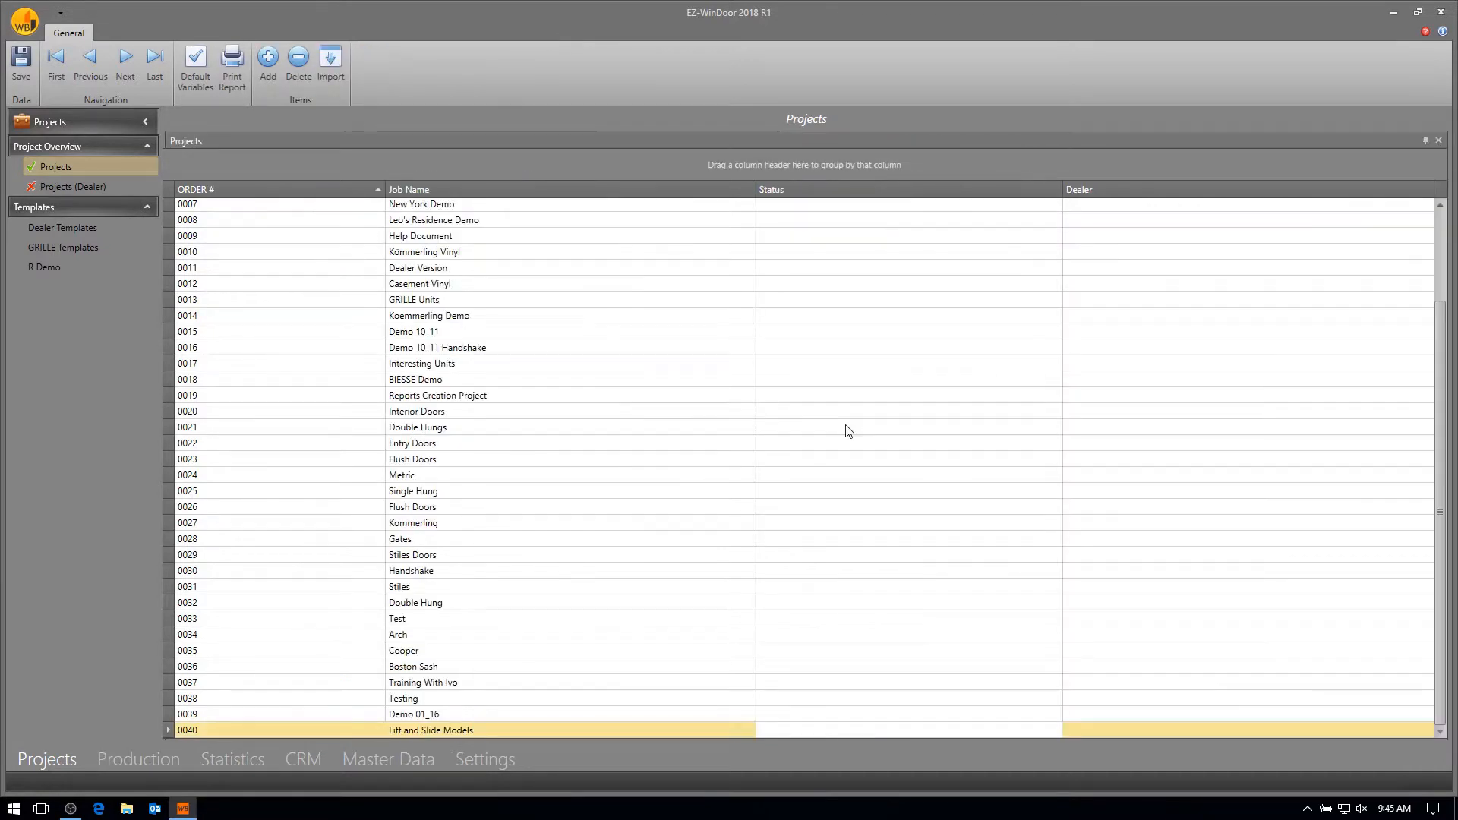
pyautogui.click(130, 756)
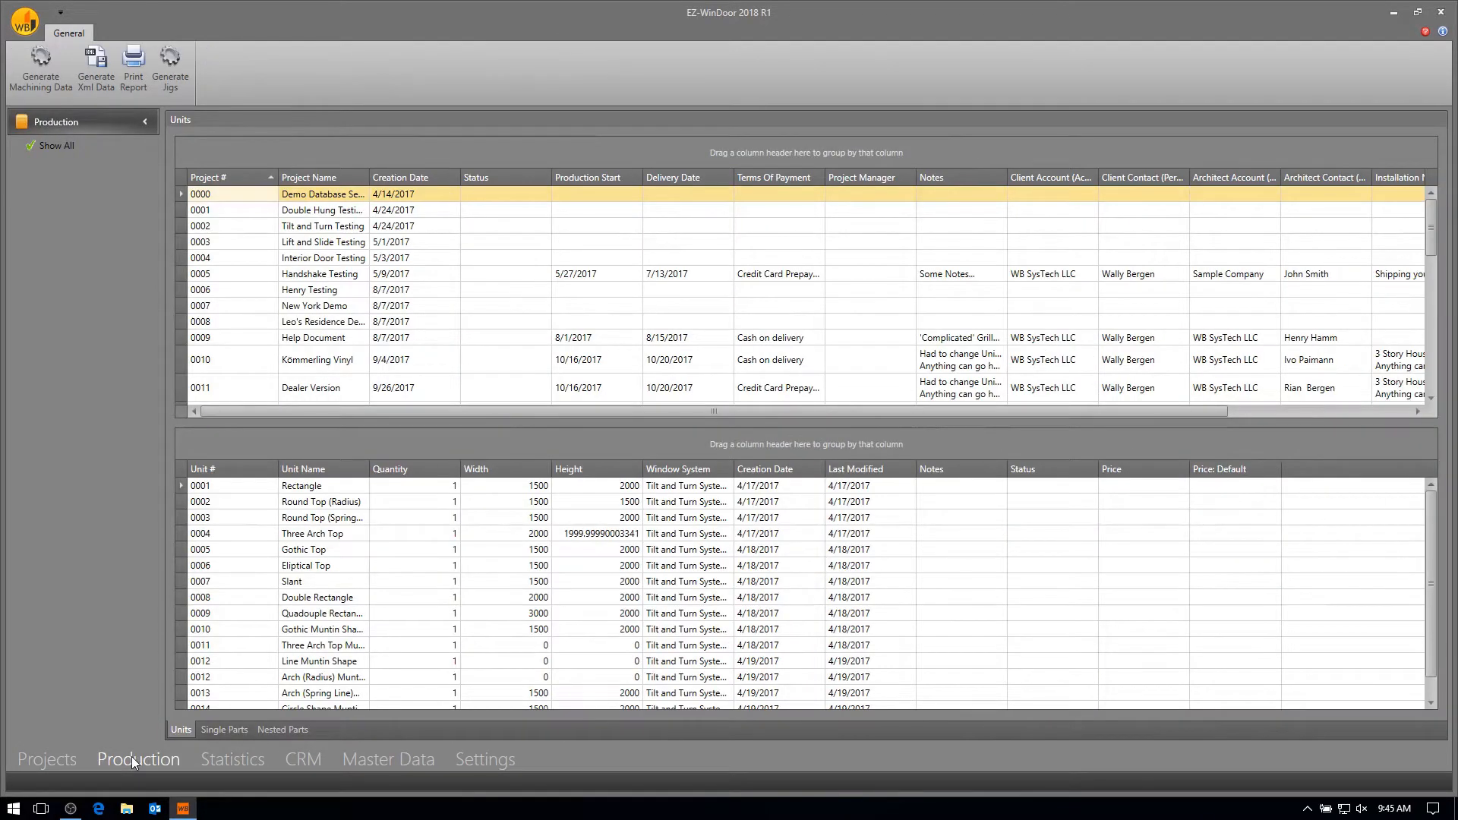
pyautogui.scroll(-9, 242, 326)
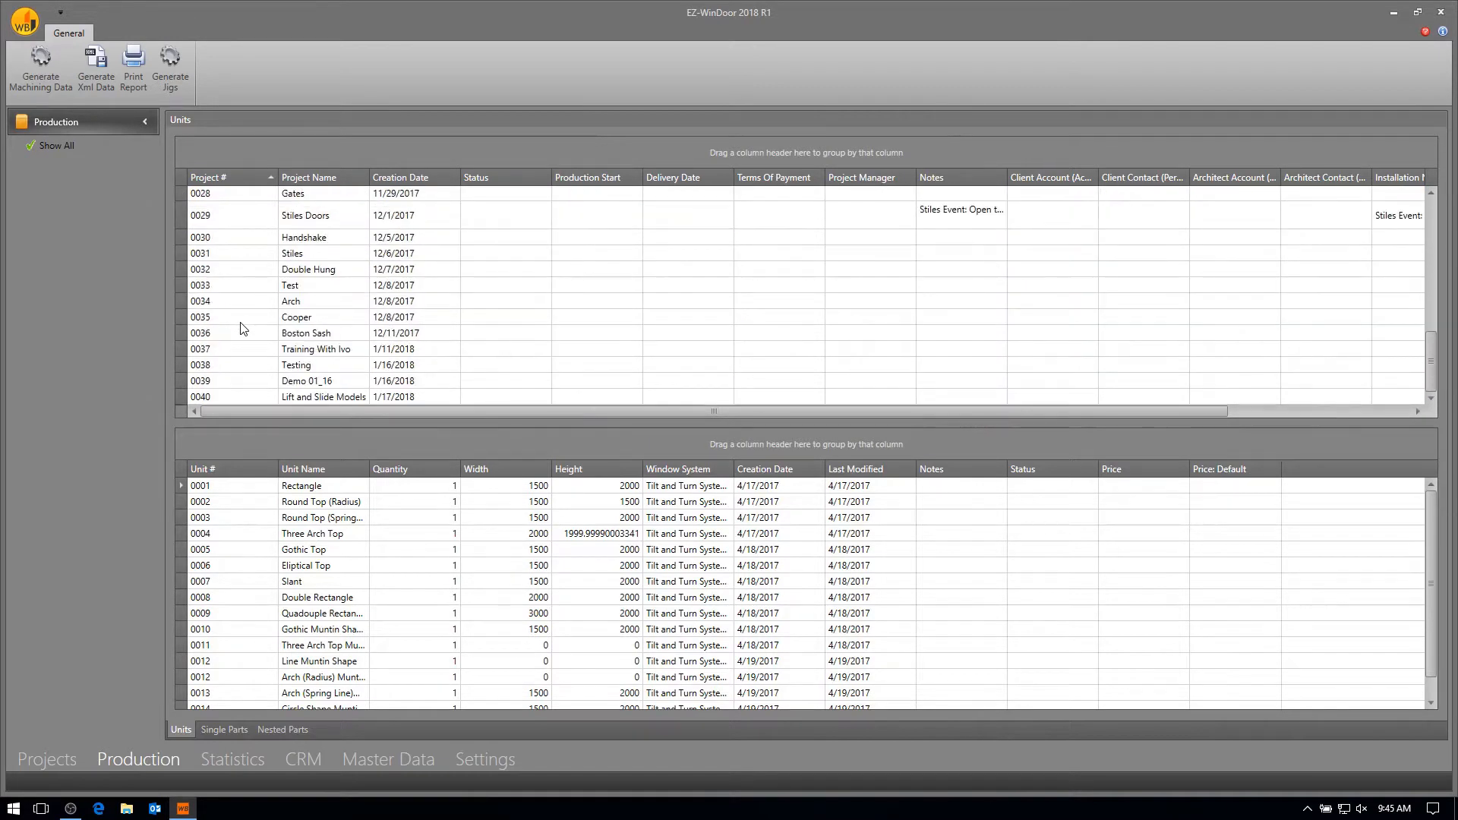
pyautogui.click(241, 399)
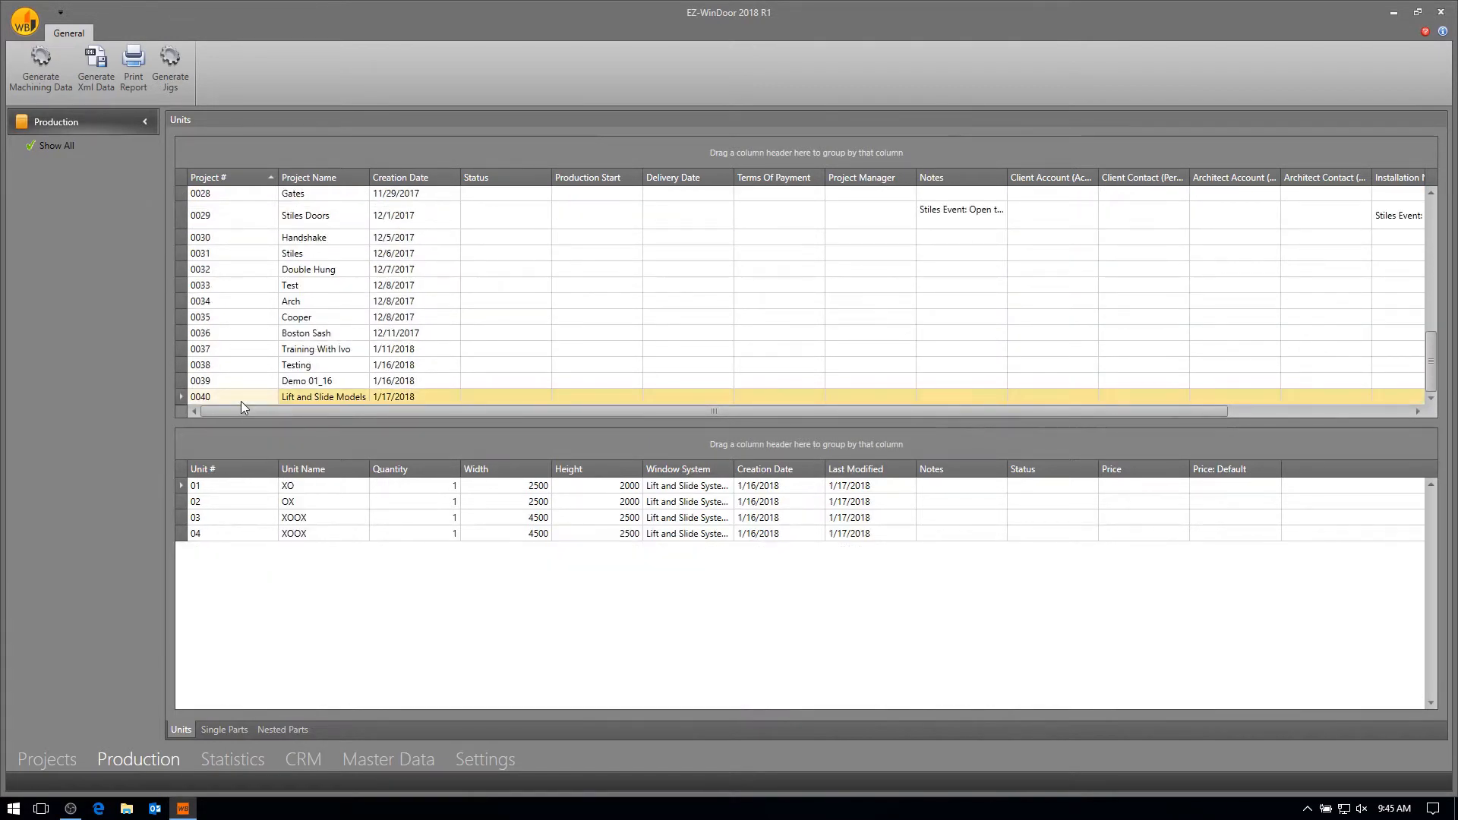
# - Select units 01 through 04 and print the Improved report Approval Drawings (Big Units) for them
pyautogui.click(219, 487)
pyautogui.keyDown('shift'); pyautogui.click(213, 538); pyautogui.keyUp('shift')
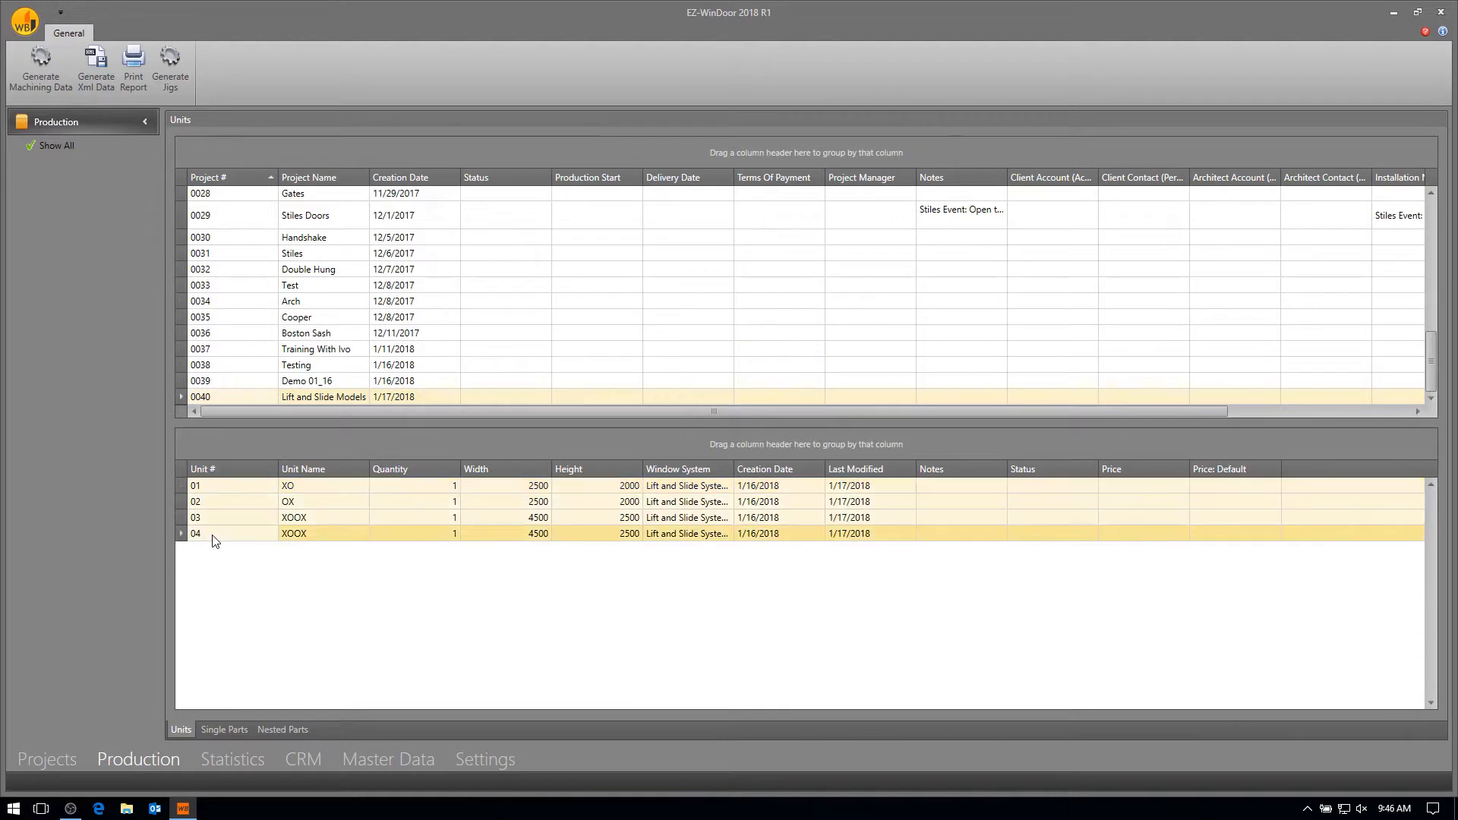
pyautogui.click(170, 65)
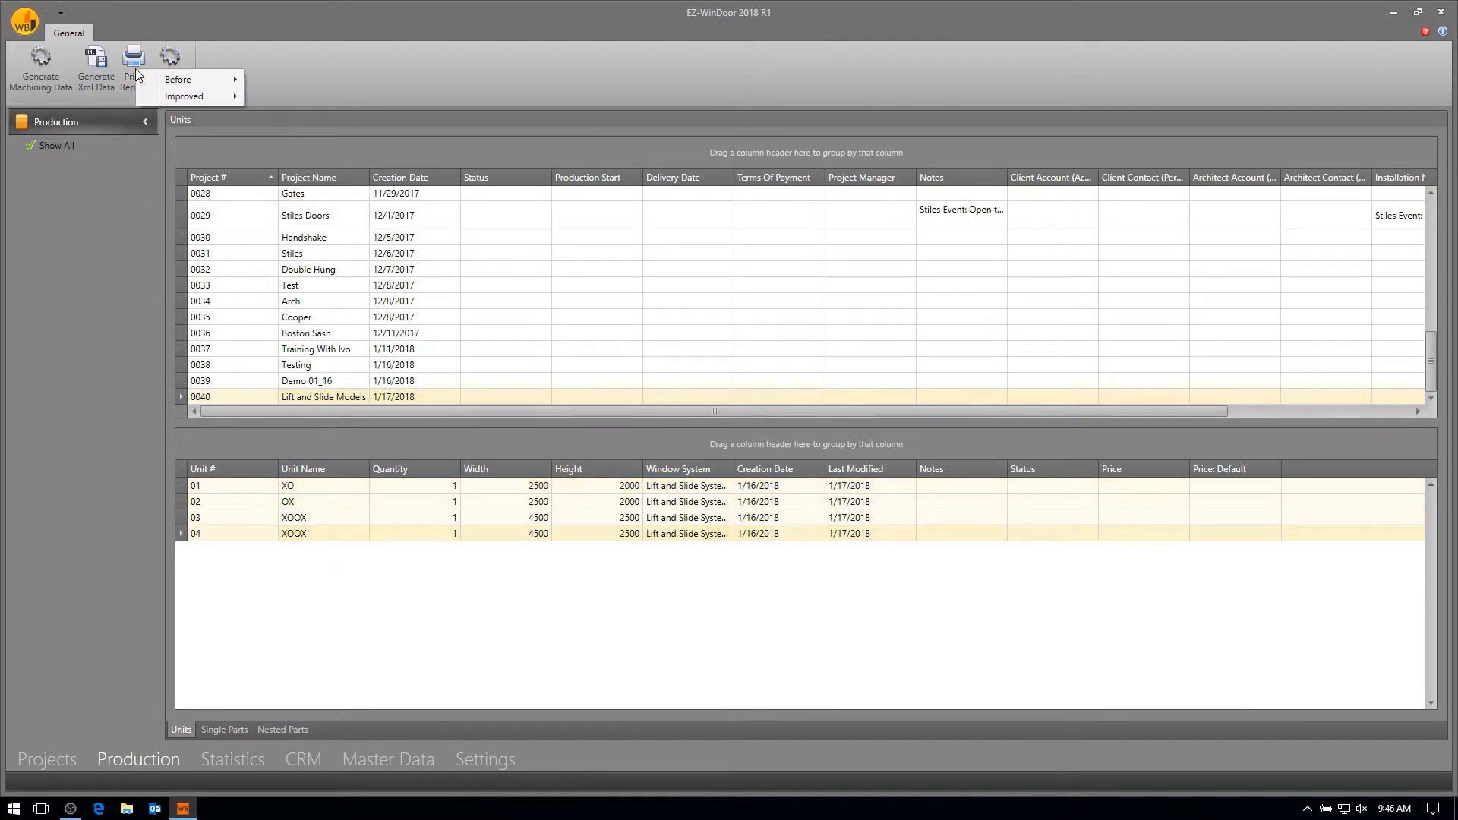
pyautogui.moveTo(170, 103)
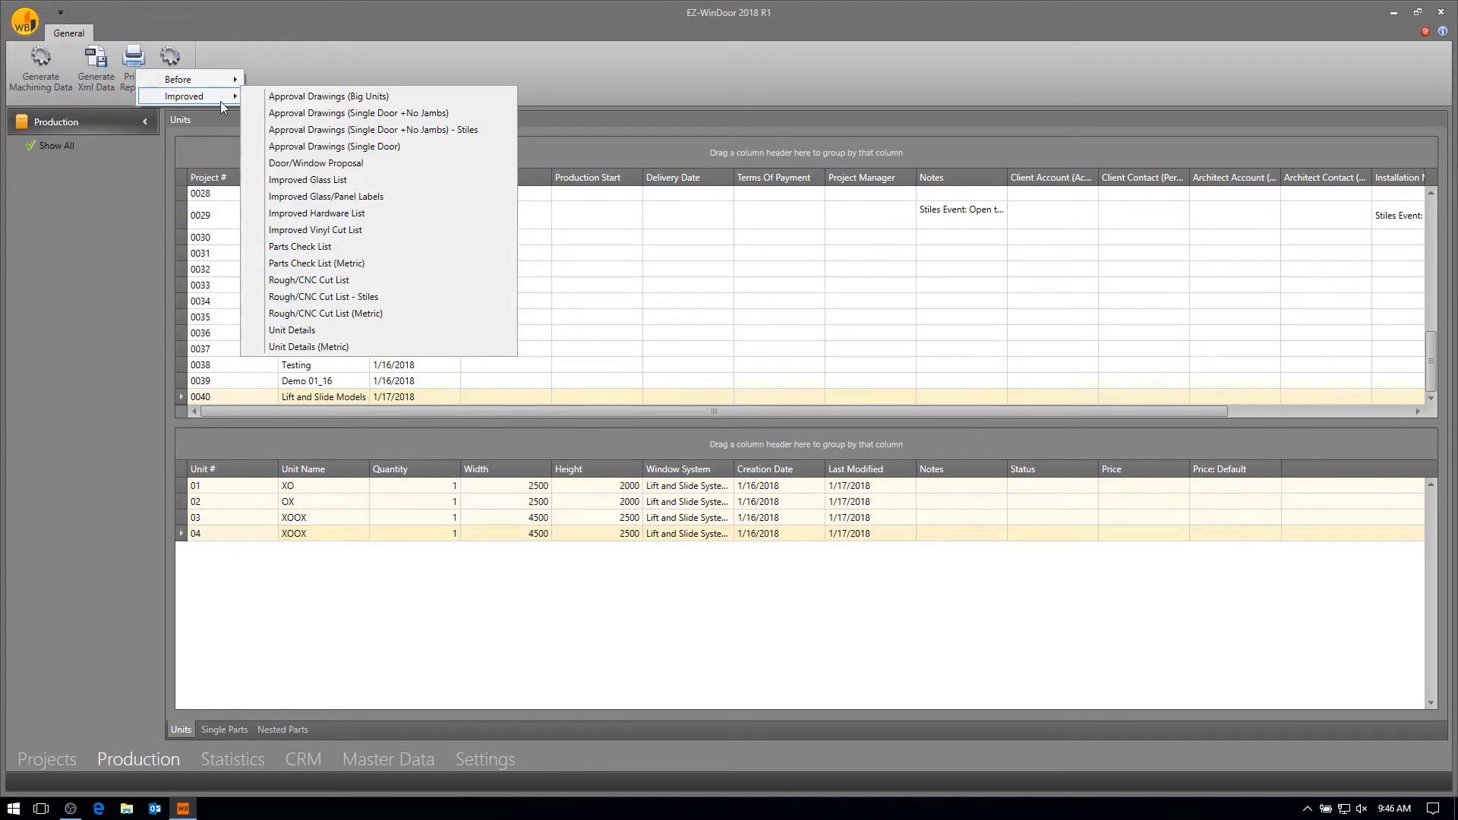
pyautogui.click(266, 98)
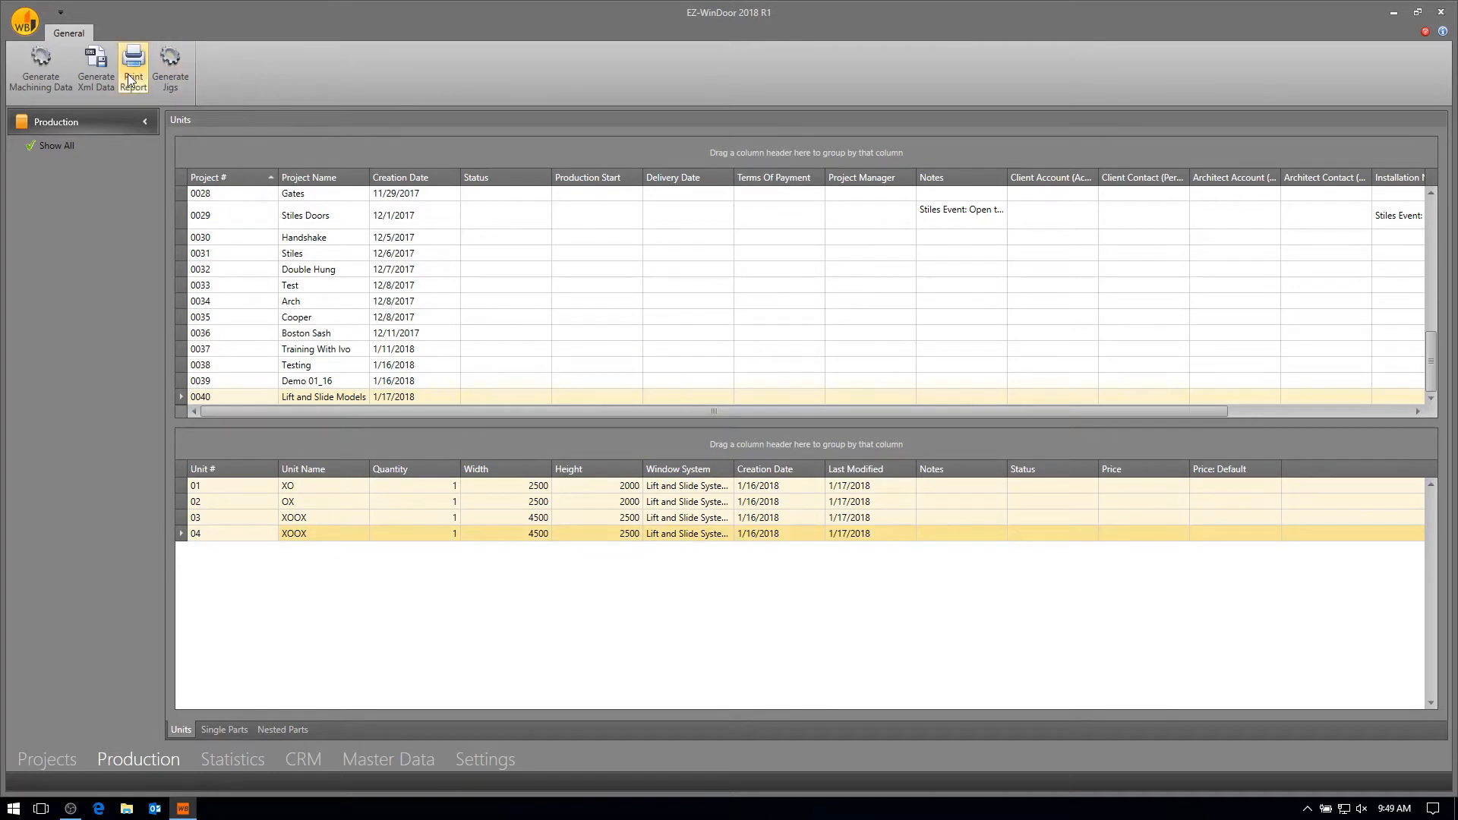
# - Print the Improved Hardware List report for the four selected Lift and Slide Models units
pyautogui.click(133, 63)
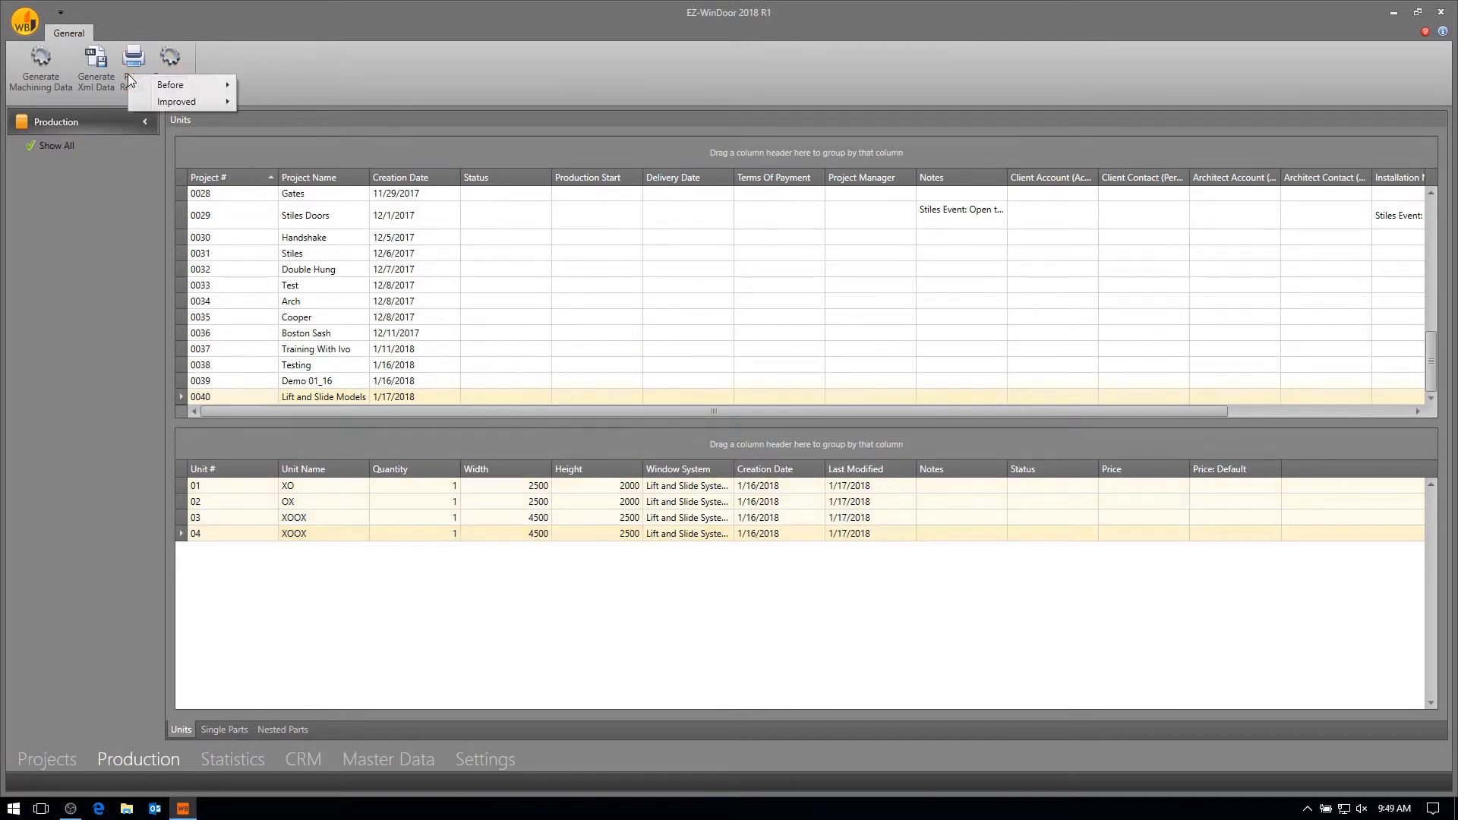
pyautogui.moveTo(173, 100)
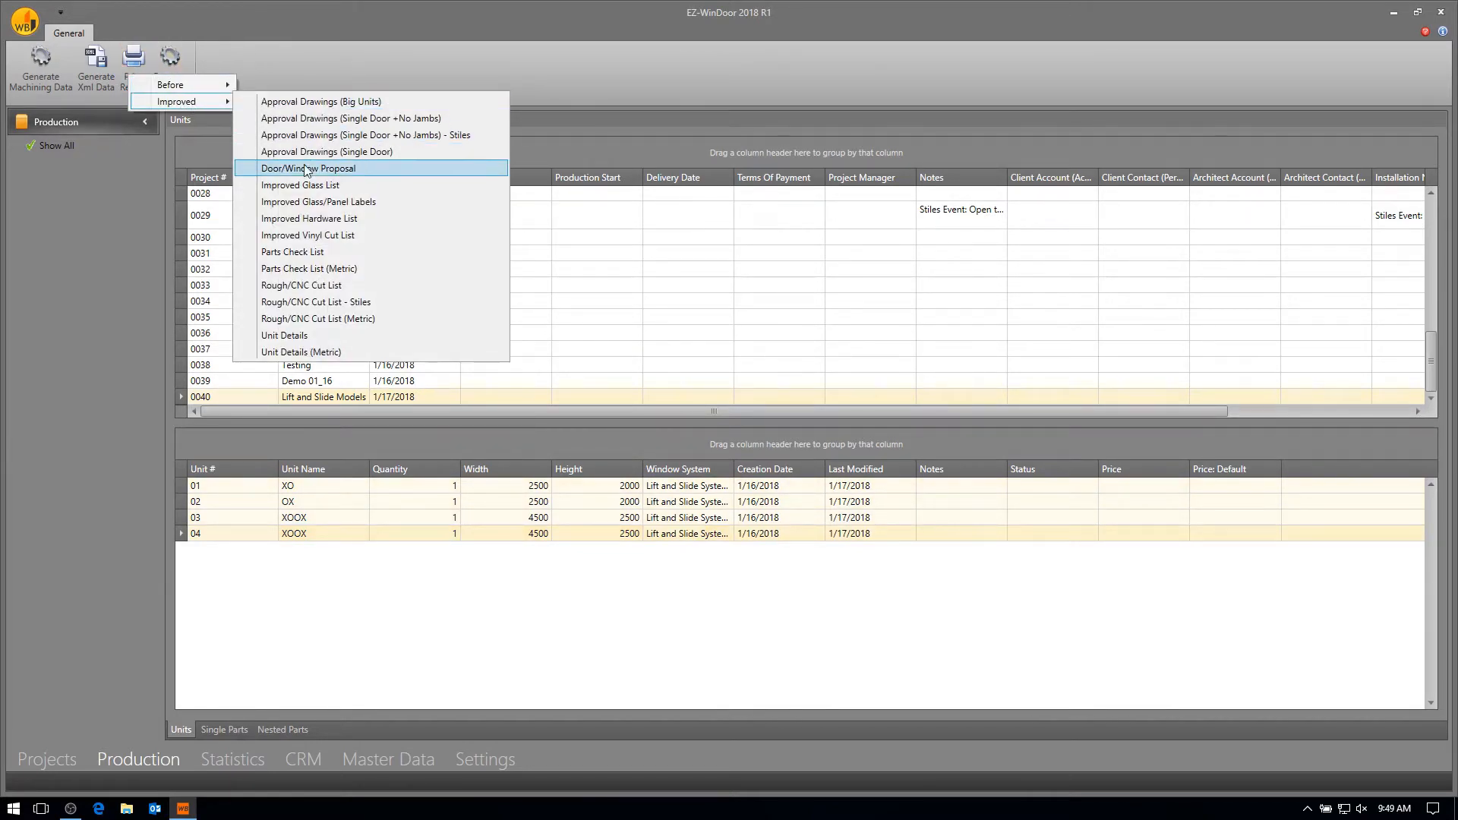
pyautogui.click(306, 219)
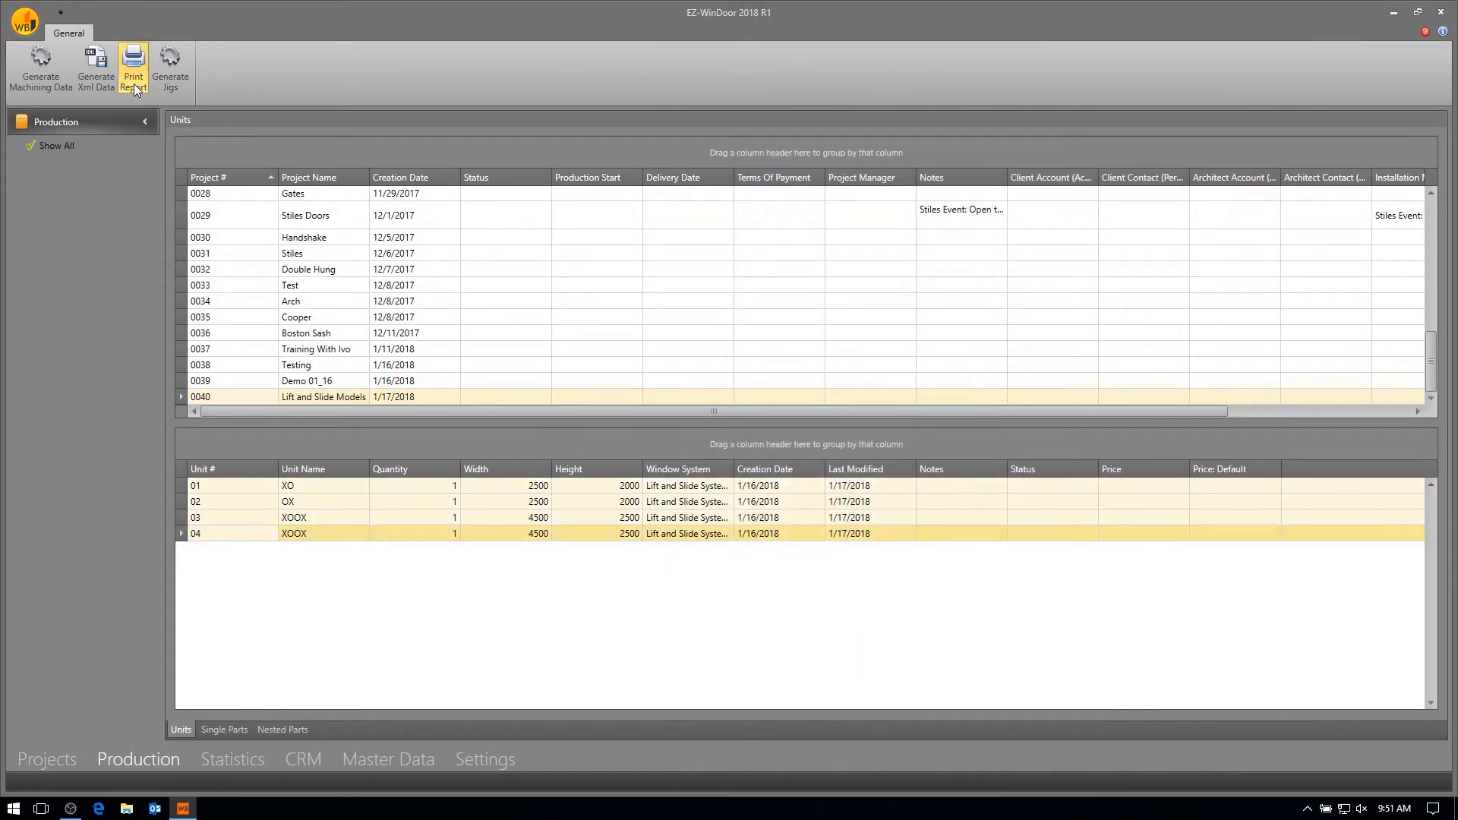
# - Print the Improved report Rough/CNC Cut List (Metric) for the four selected units
pyautogui.click(134, 84)
pyautogui.moveTo(215, 114)
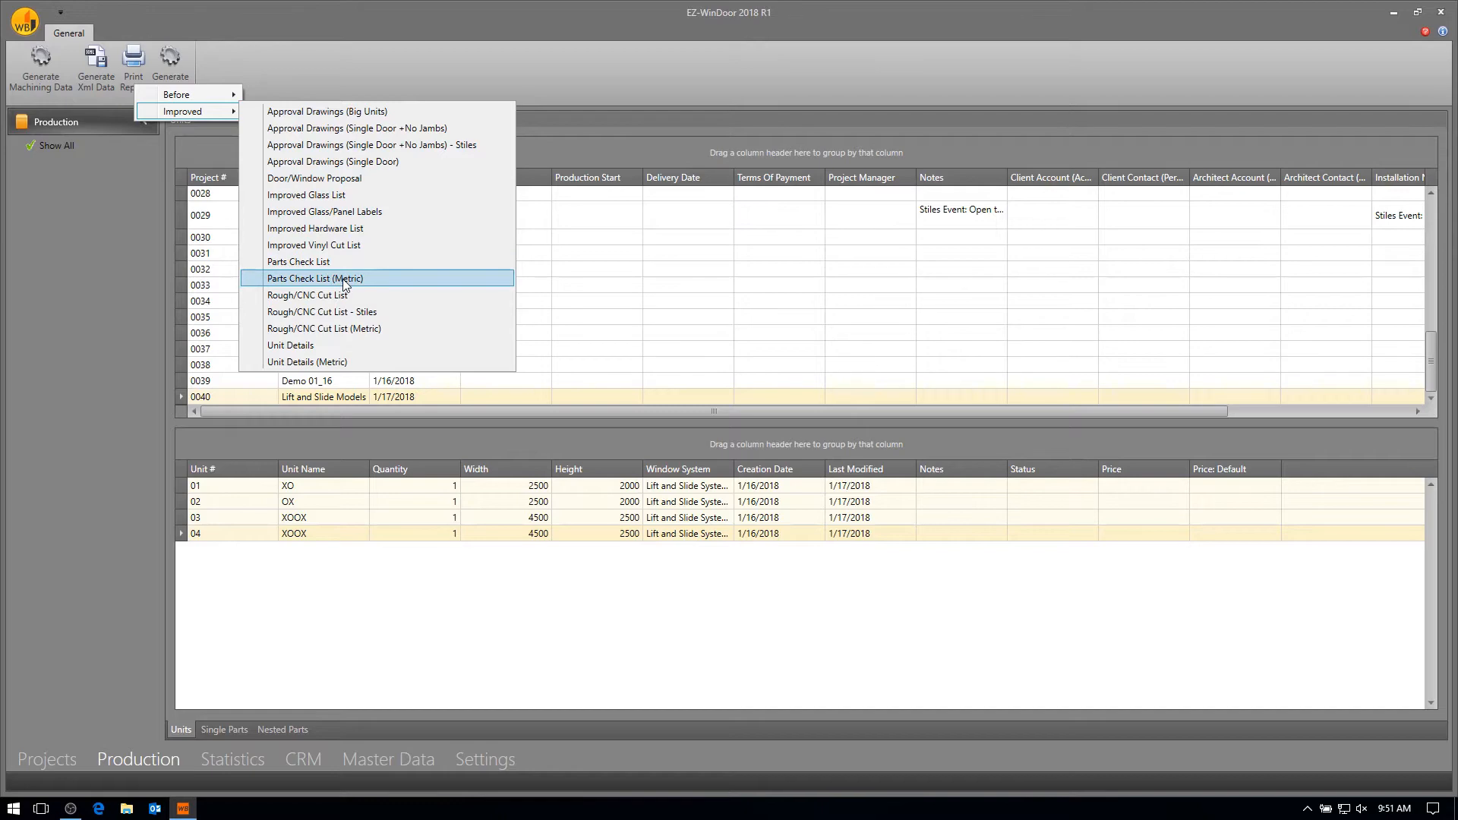
pyautogui.click(341, 329)
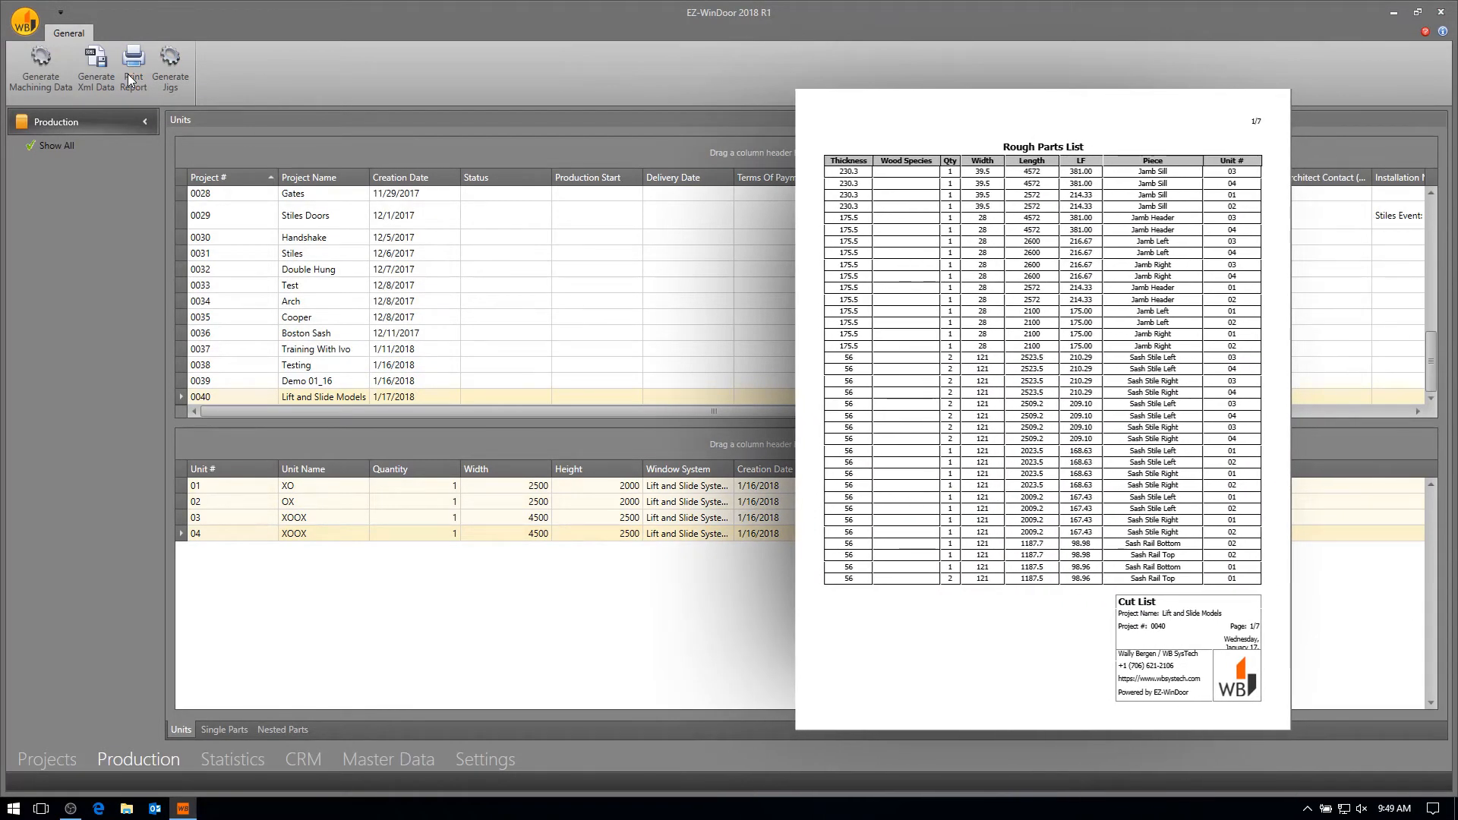